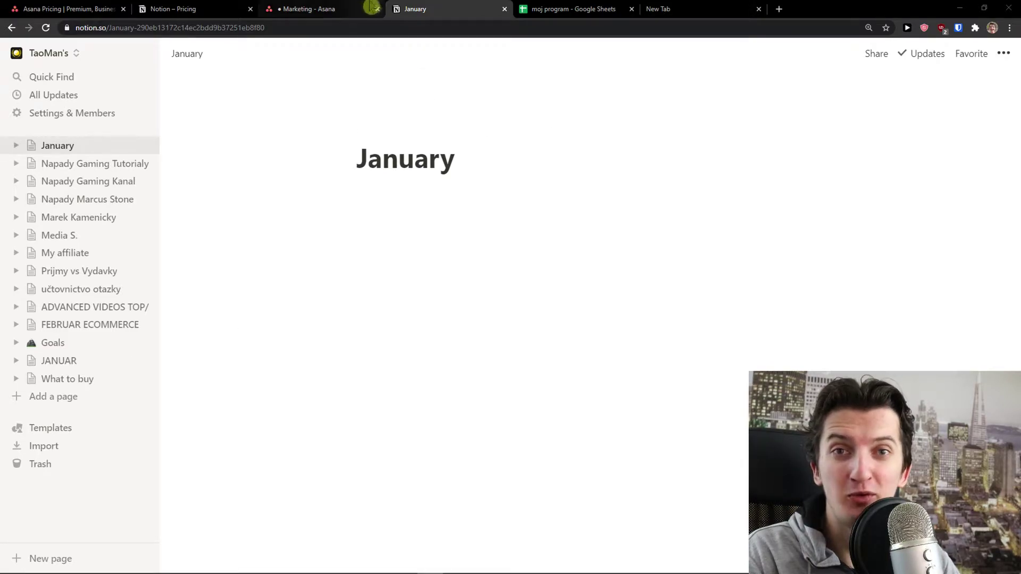
Switch to the Asana tab to glance at the Marketing project's sections and tasks.
left_click(308, 9)
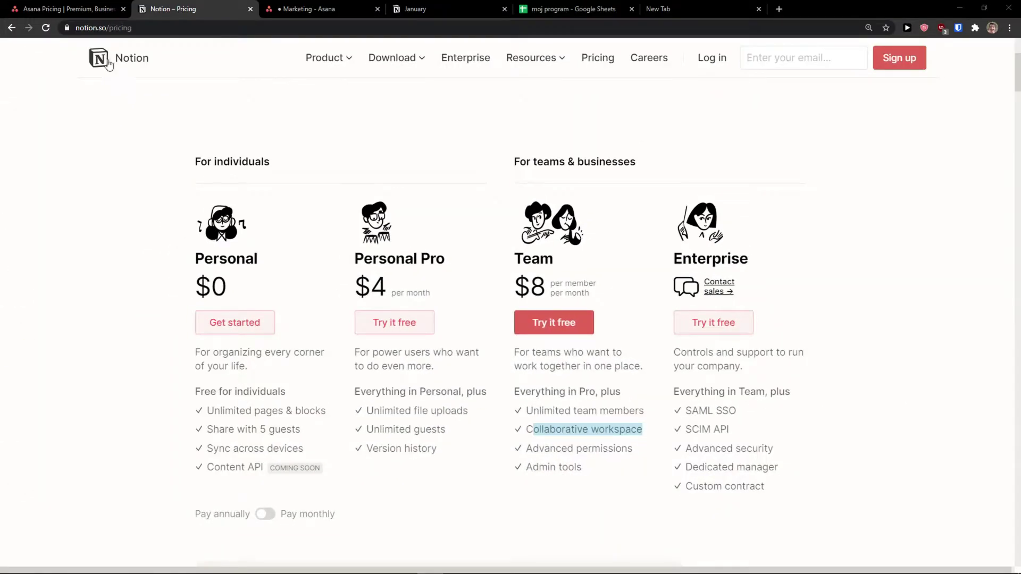
Bring up Asana's pricing page with its Basic, Premium, Business and Enterprise plans.
left_click(84, 6)
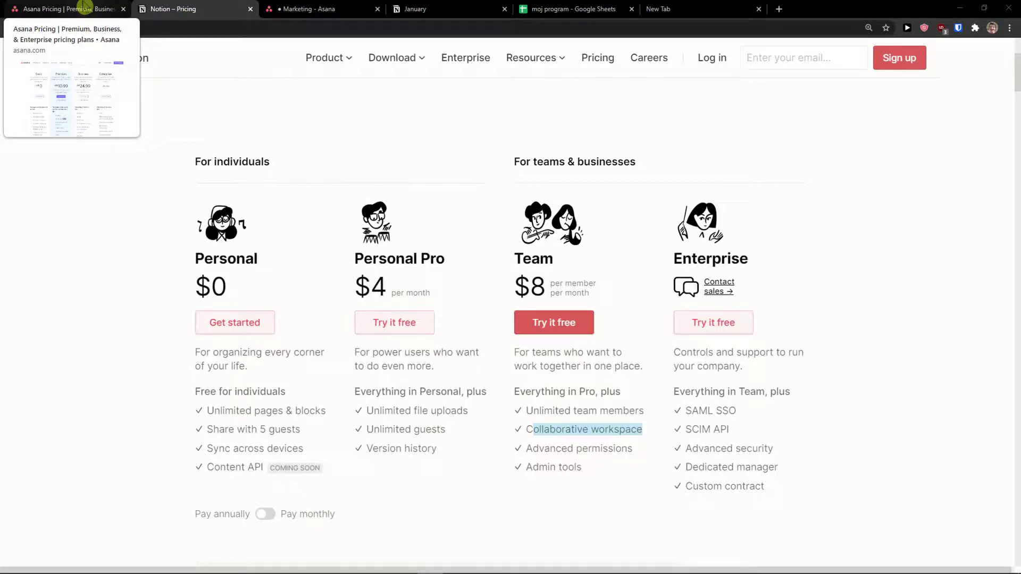
left_click(106, 9)
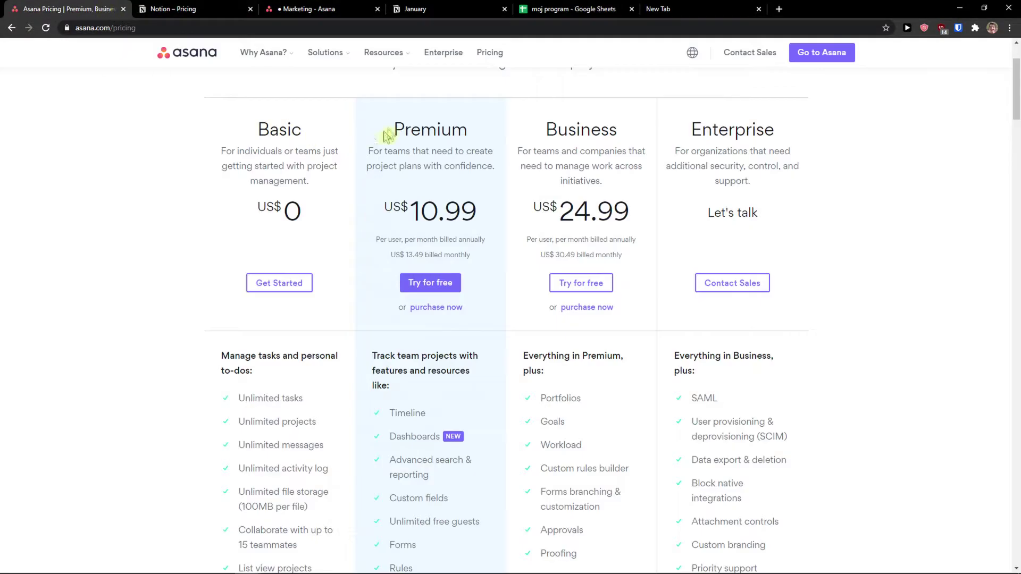
scroll(260, 232, "up", 1)
scroll(346, 202, "down", 1)
Go back to Notion's pricing tab showing the Team plan at $8 per member.
left_click(193, 6)
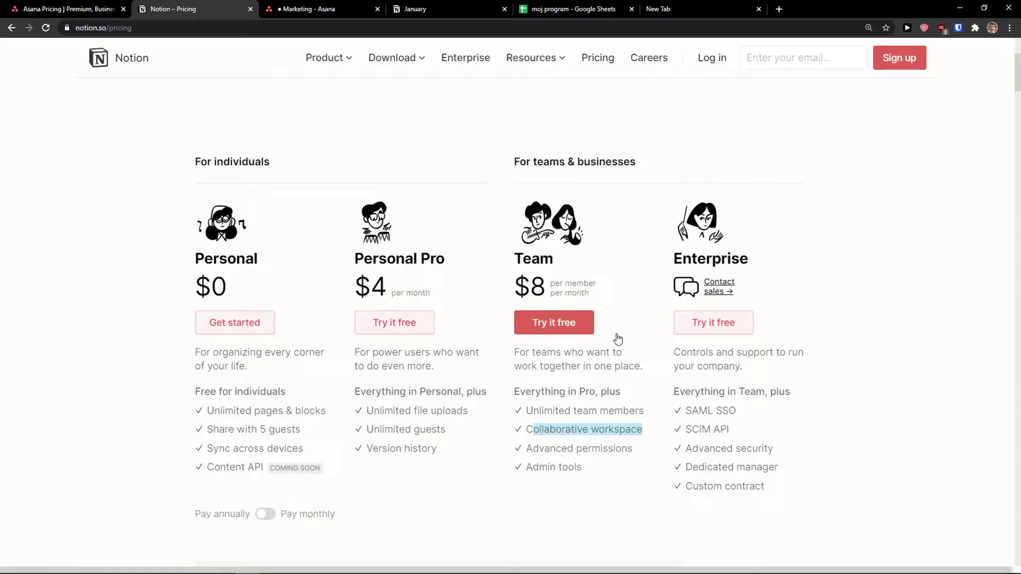
Go to the January Notion page after a brief look at the Asana project.
key("ctrl+4")
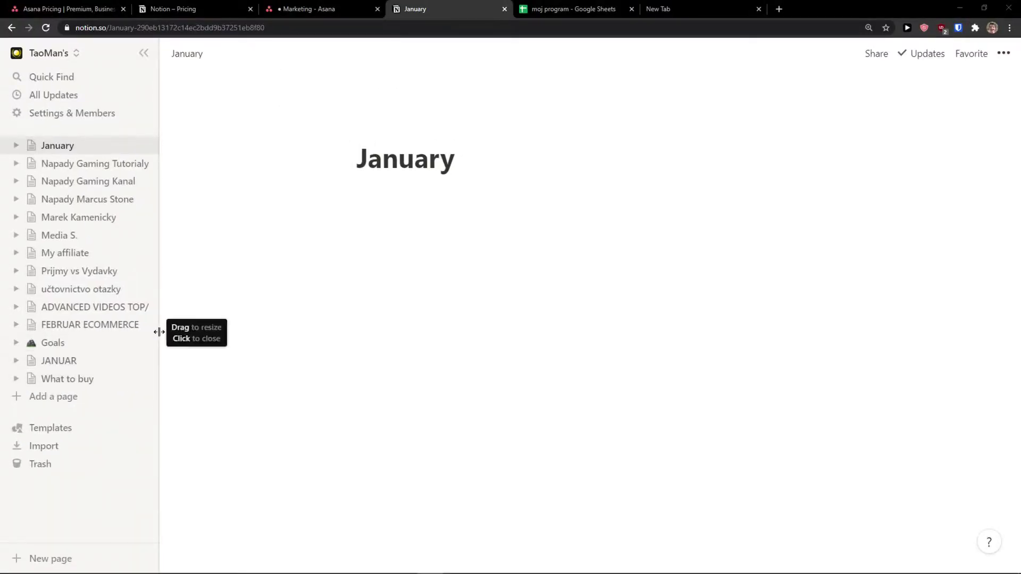
left_click(373, 8)
left_click(451, 7)
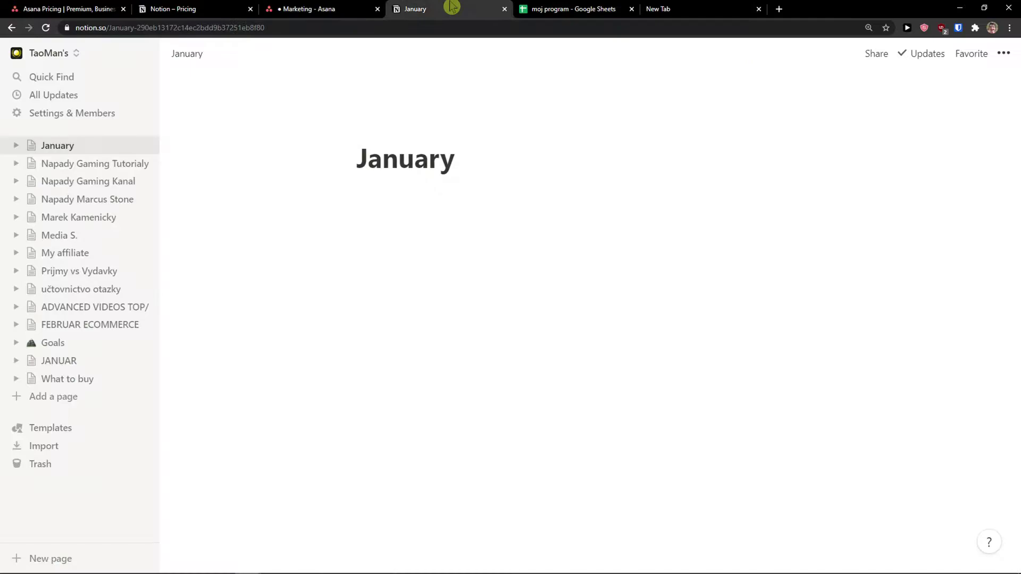
Change Notion's appearance theme from Light to Dark and view the January page in dark mode.
left_click(64, 113)
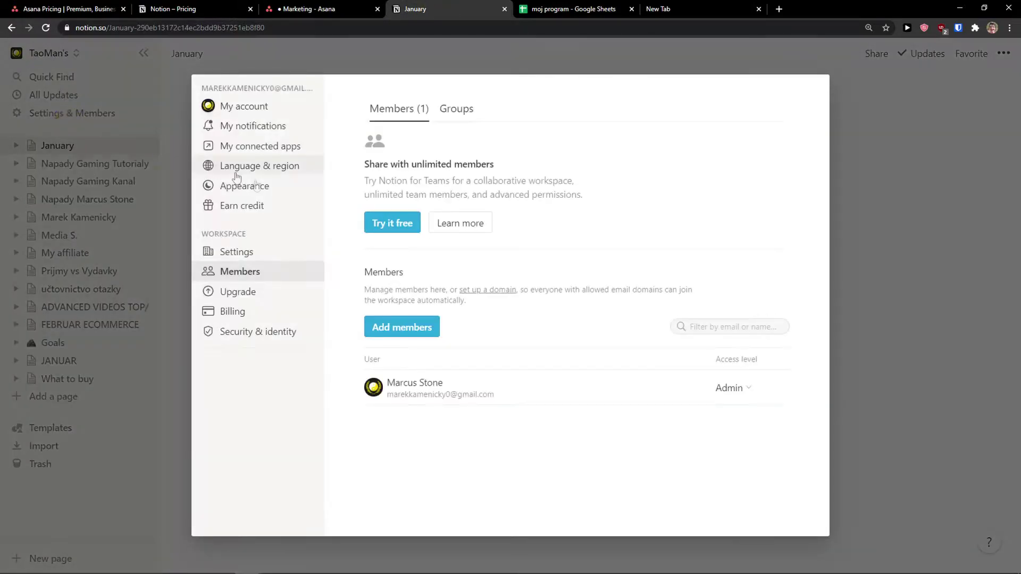
left_click(245, 186)
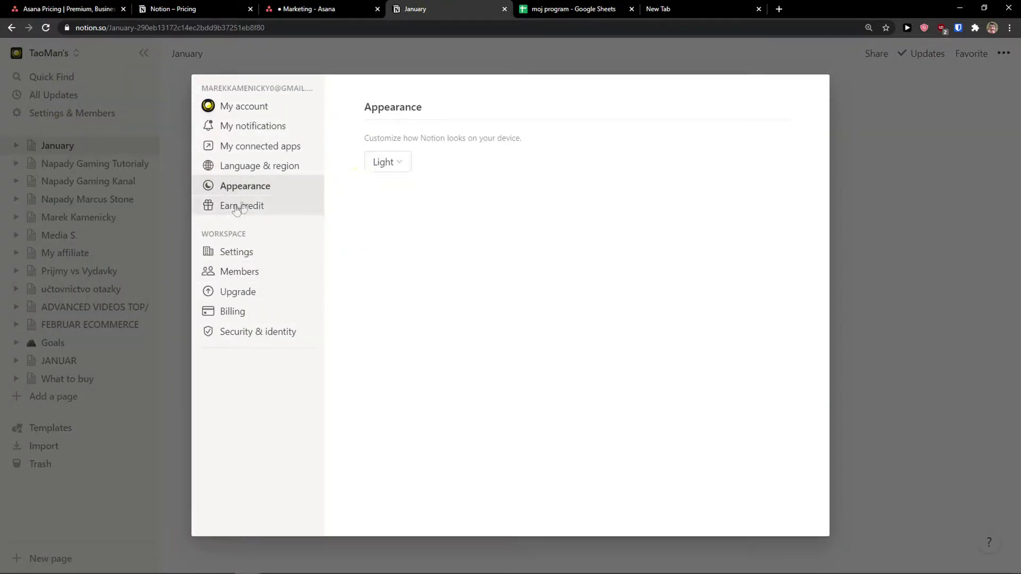
left_click(388, 164)
left_click(431, 182)
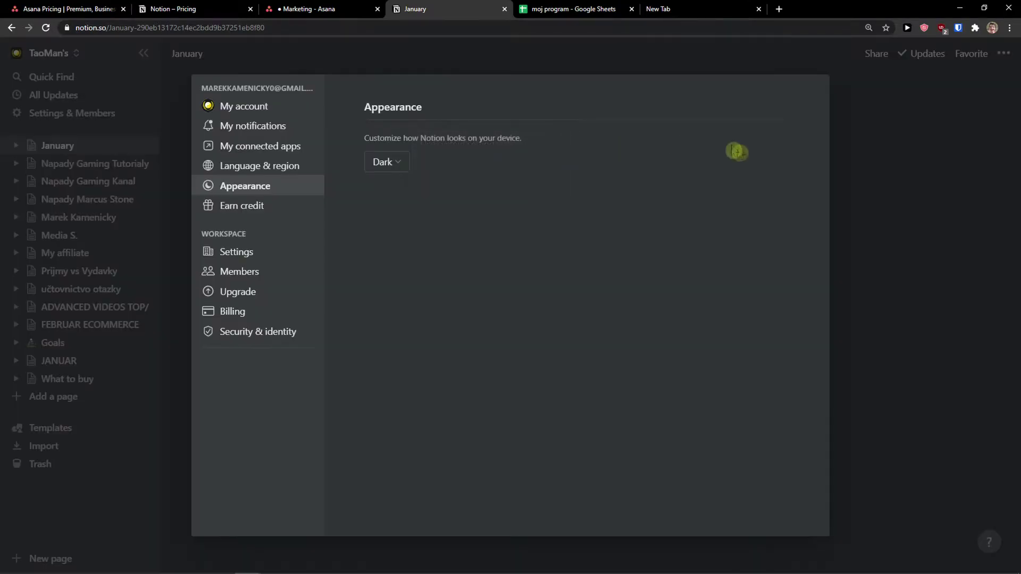
left_click(868, 175)
left_click(308, 9)
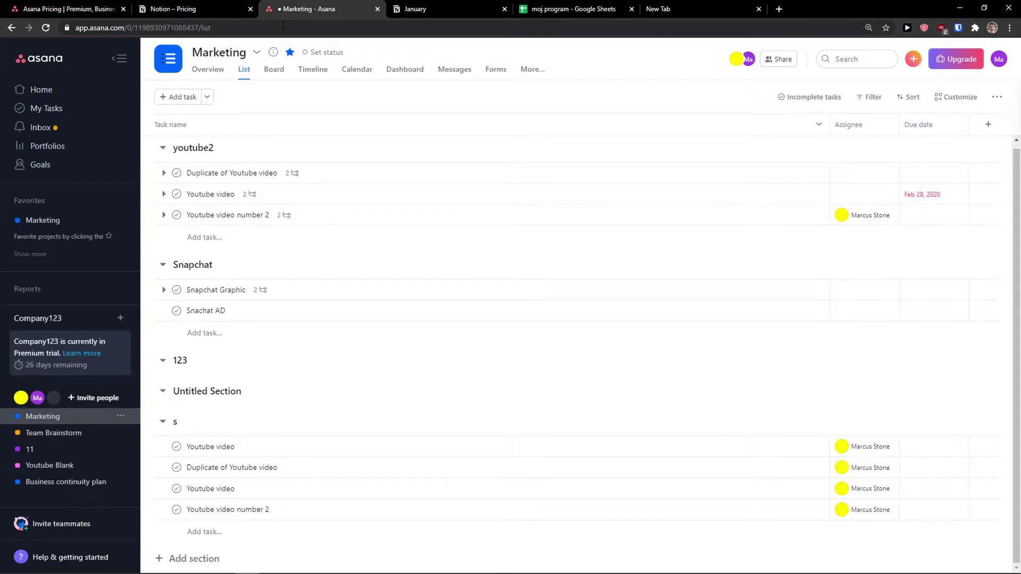
key("ctrl+Tab")
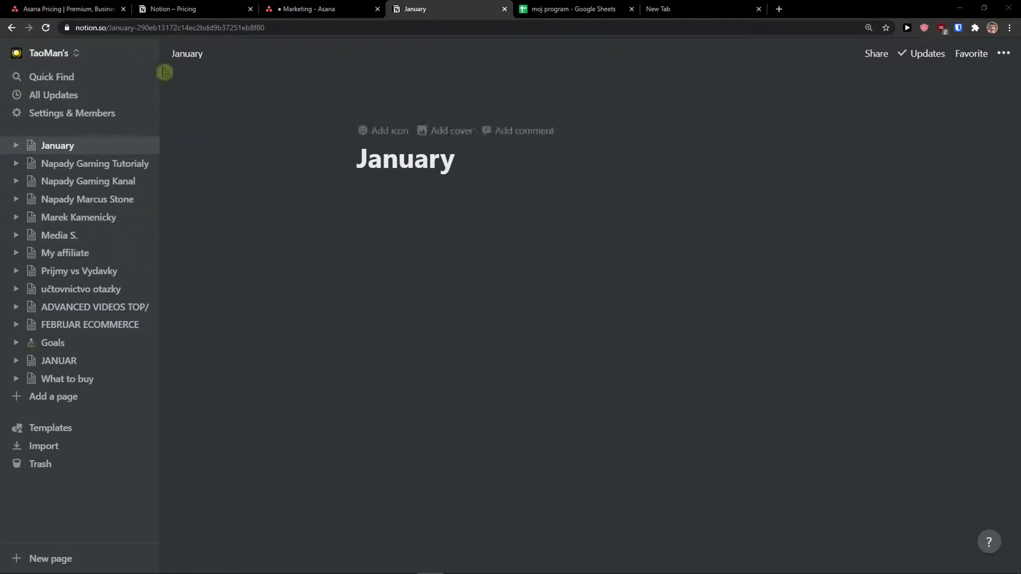
Start creating a new Notion workspace to be used with a team.
left_click(93, 57)
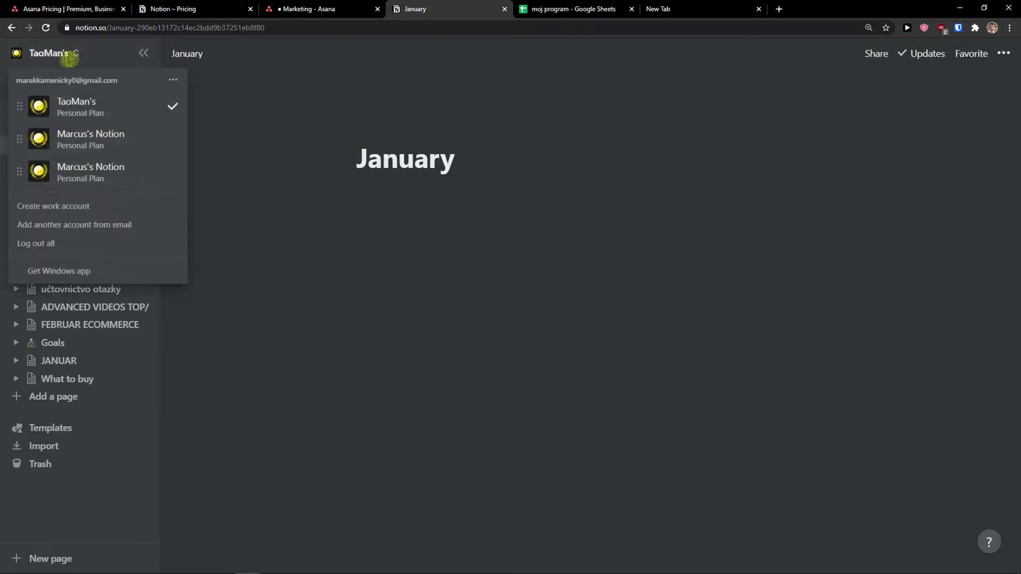
left_click(174, 84)
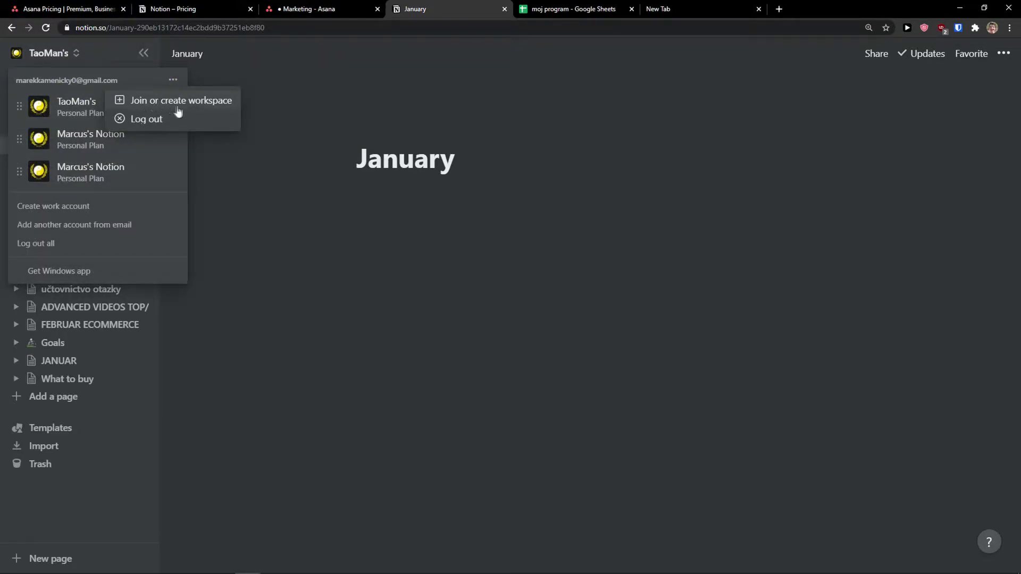
left_click(197, 103)
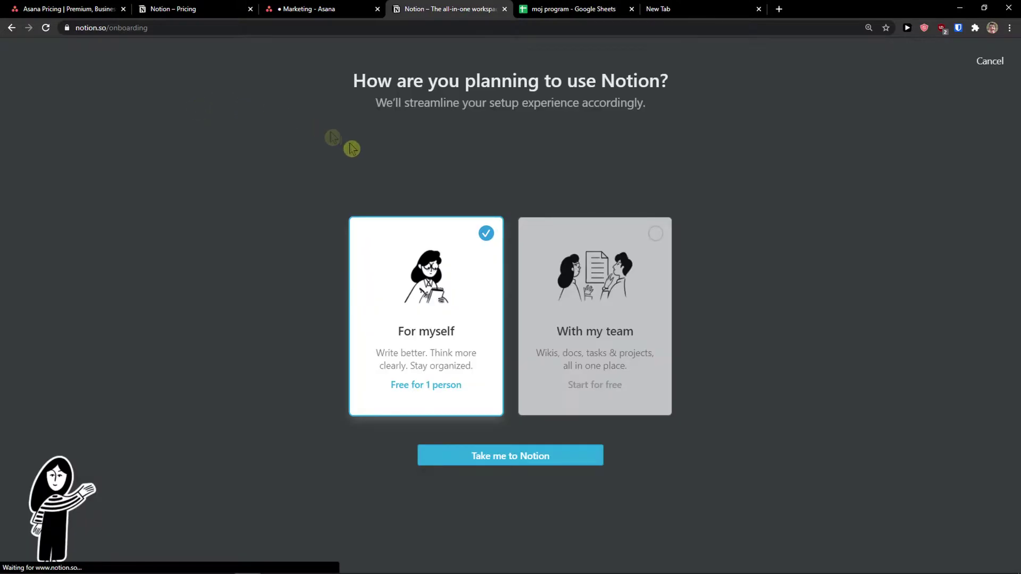
left_click(598, 294)
left_click(558, 461)
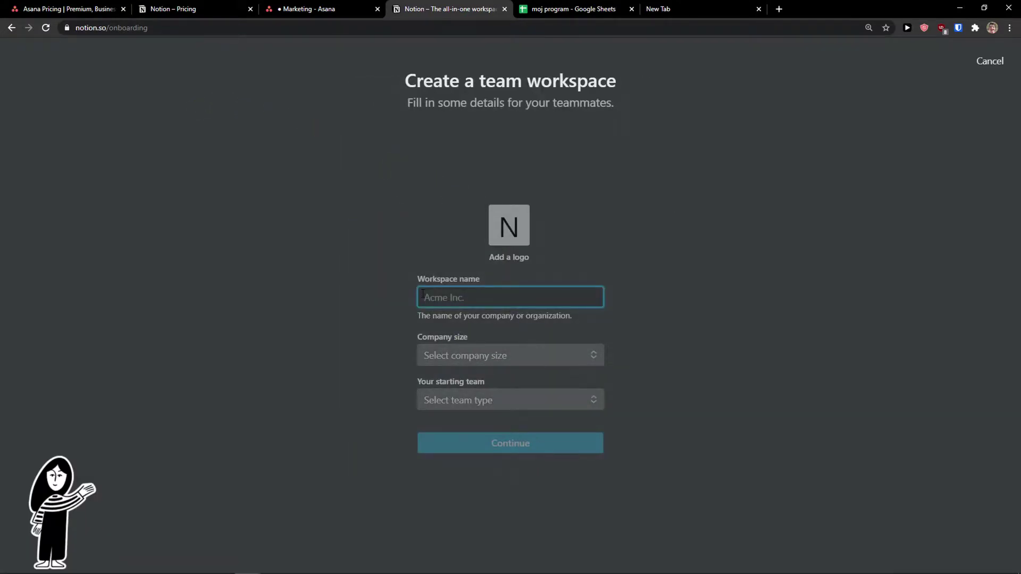
Name the workspace 'Sun w', choose 2-5 people and a Marketing team, and submit.
type("Sun wei")
left_click(447, 361)
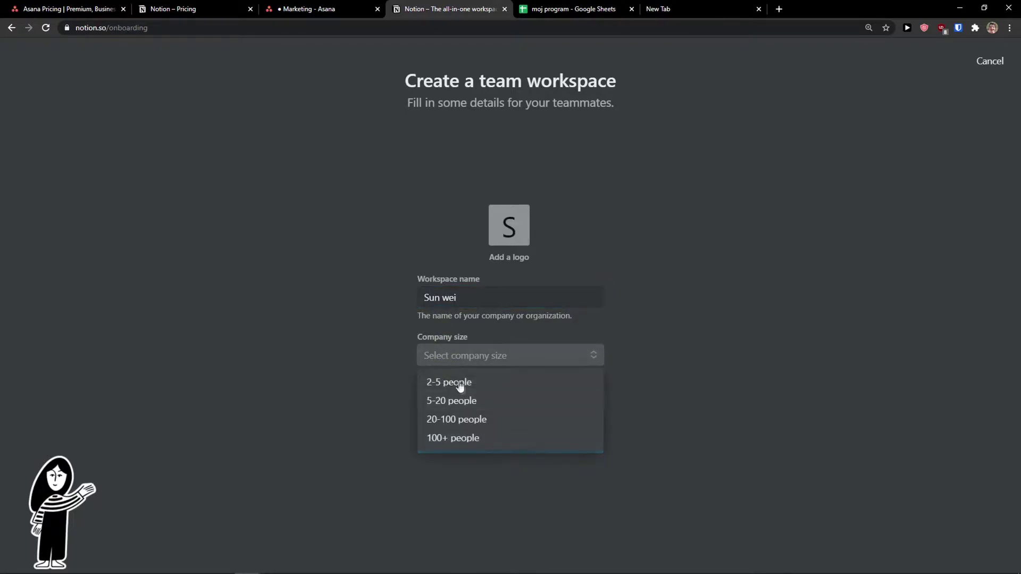
left_click(462, 384)
left_click(457, 404)
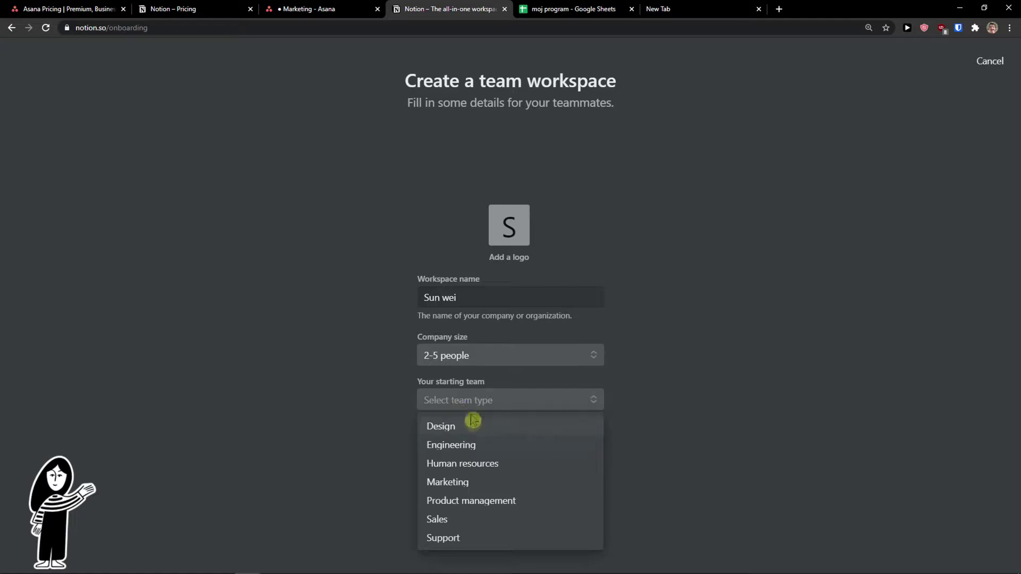
left_click(468, 482)
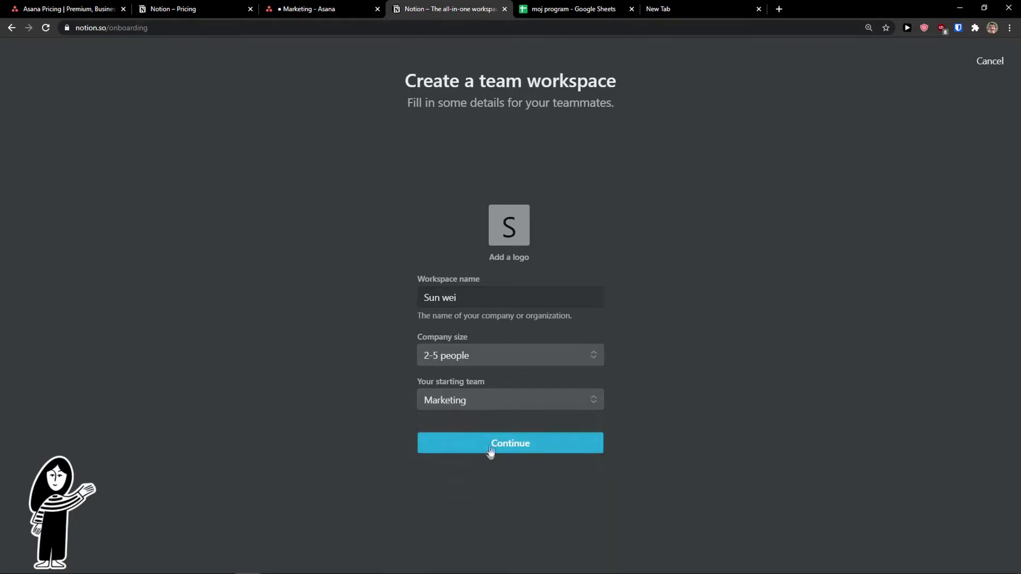
left_click(492, 444)
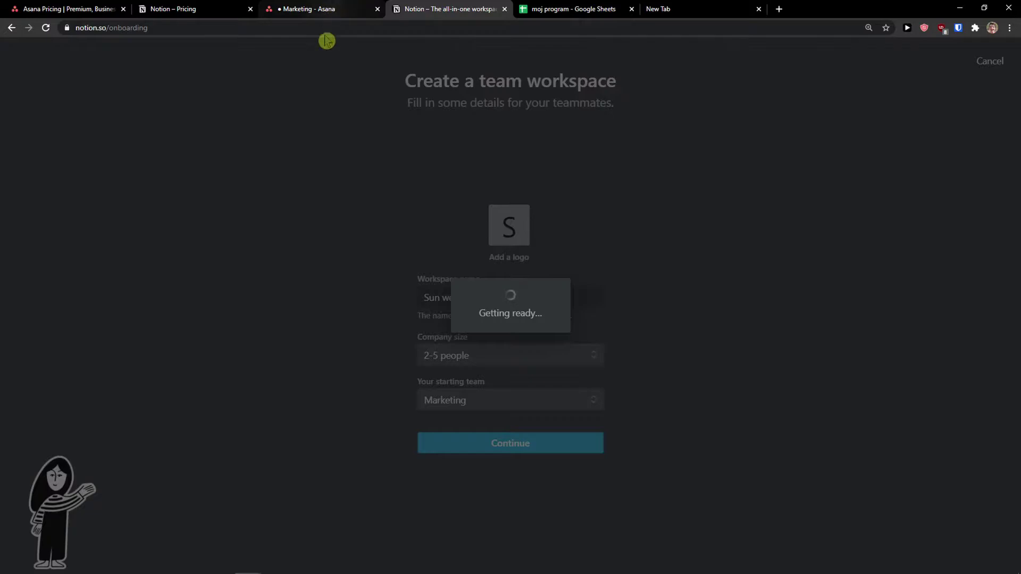
left_click(335, 8)
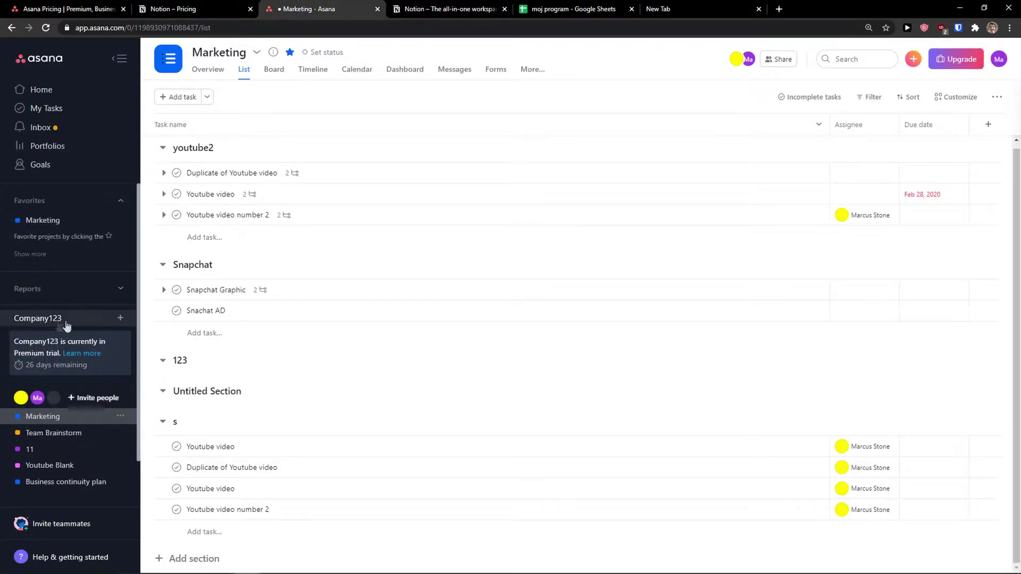
Start a blank Asana project named 'Sun', leaving its privacy setting unchanged.
left_click(120, 319)
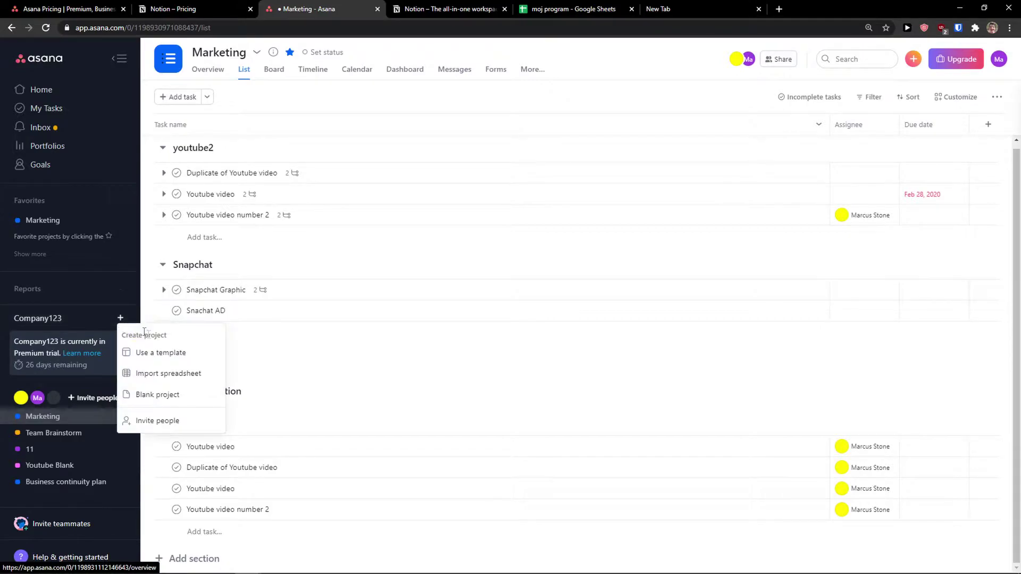
left_click(157, 396)
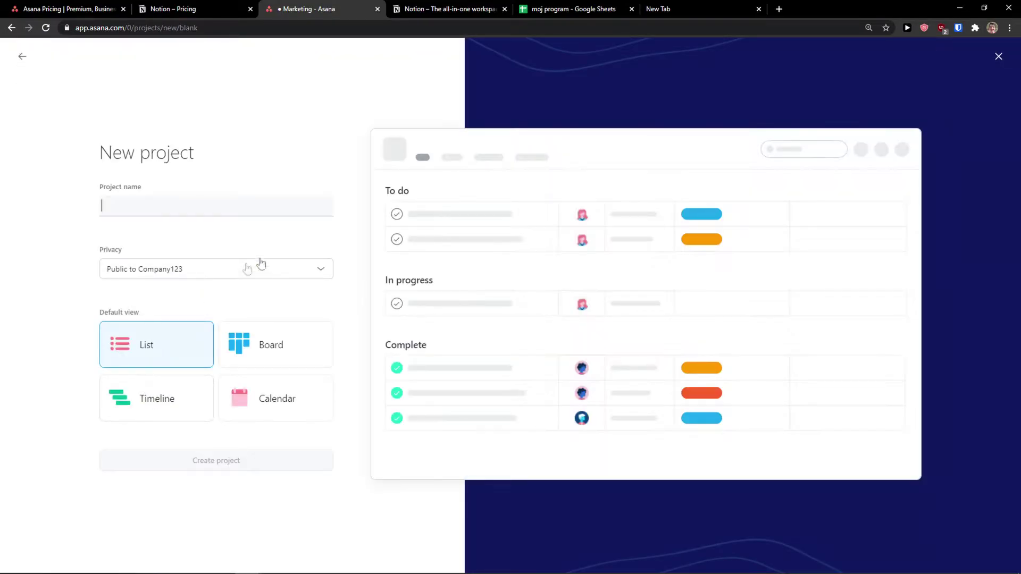
type("Sun wei")
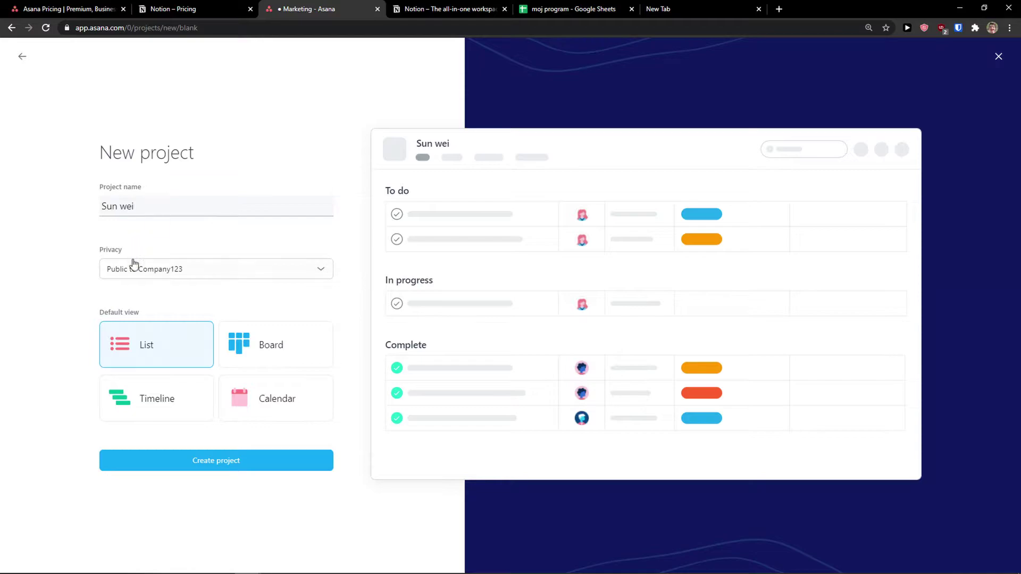
left_click(134, 264)
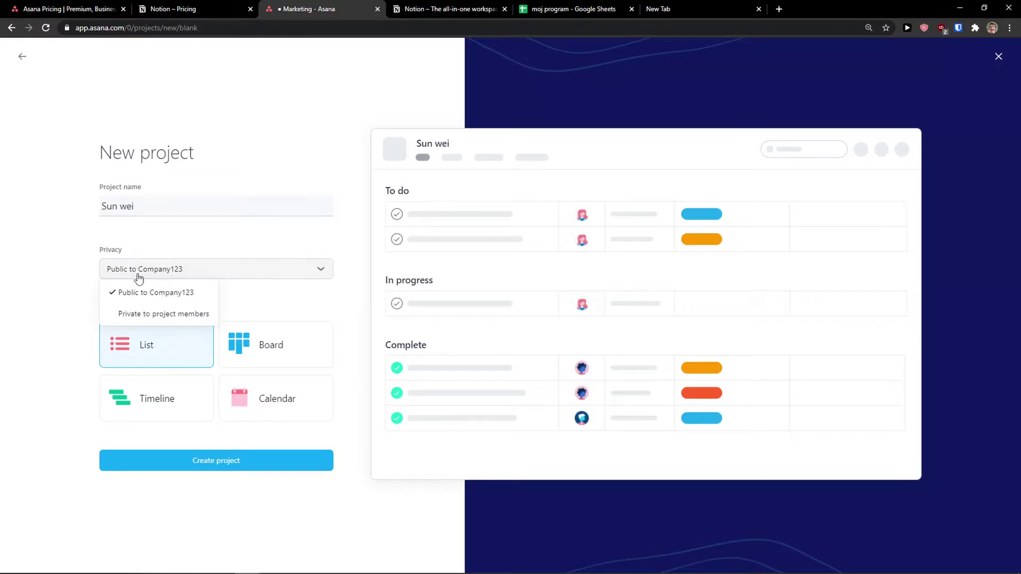
left_click(82, 298)
Set the new project's default view to List and create it.
left_click(238, 342)
left_click(269, 399)
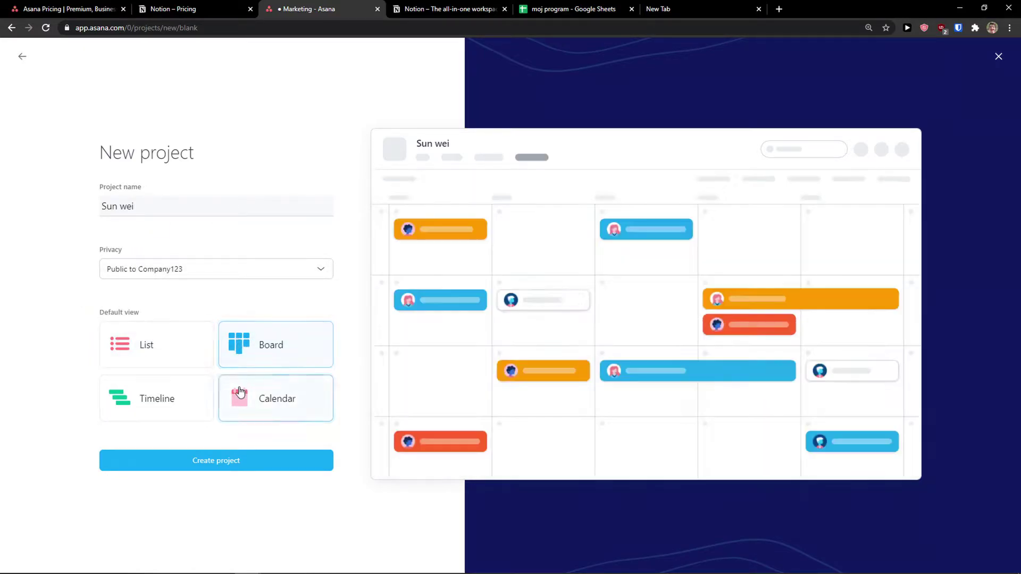
left_click(180, 403)
left_click(137, 353)
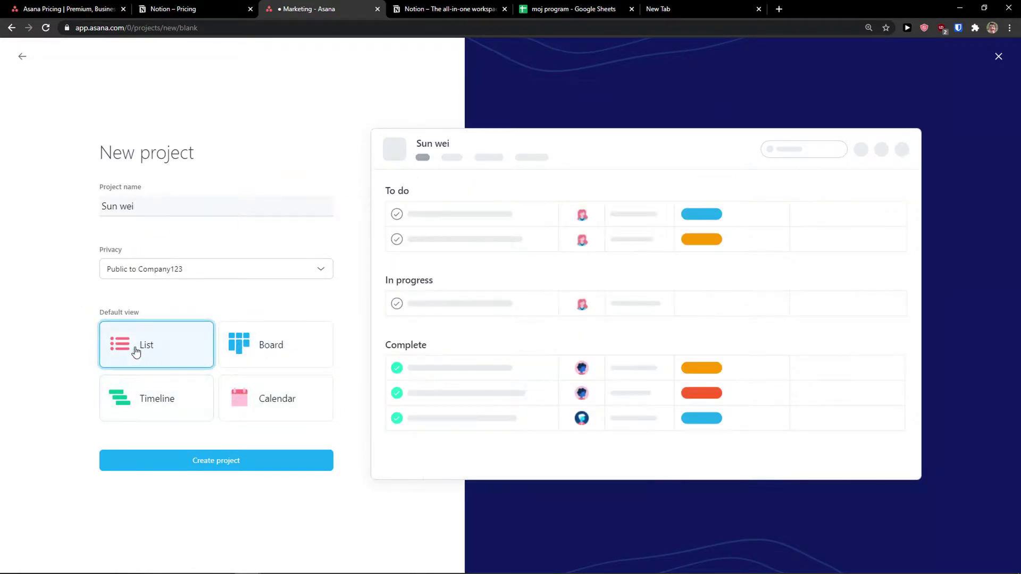
left_click(193, 462)
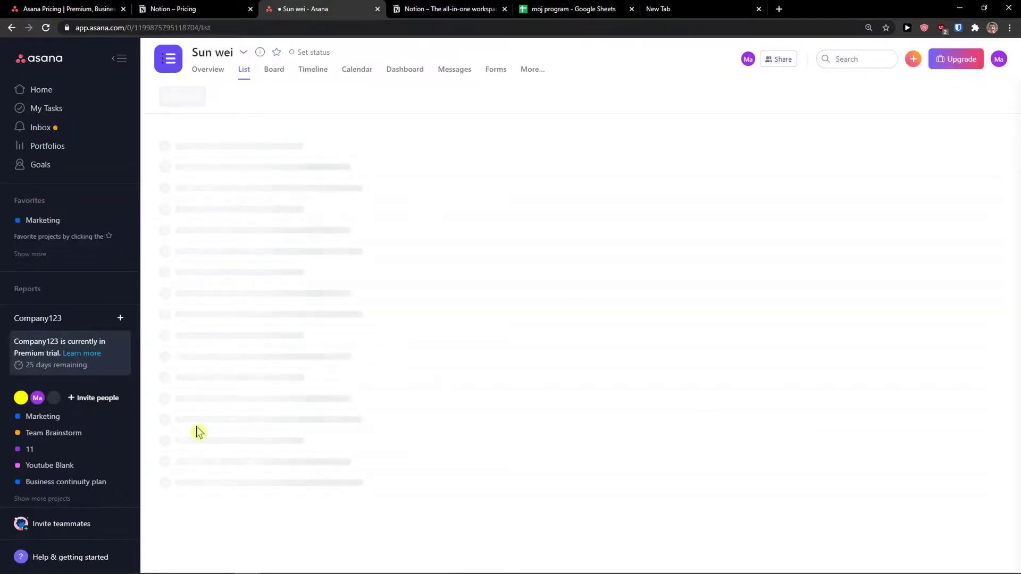
left_click(411, 9)
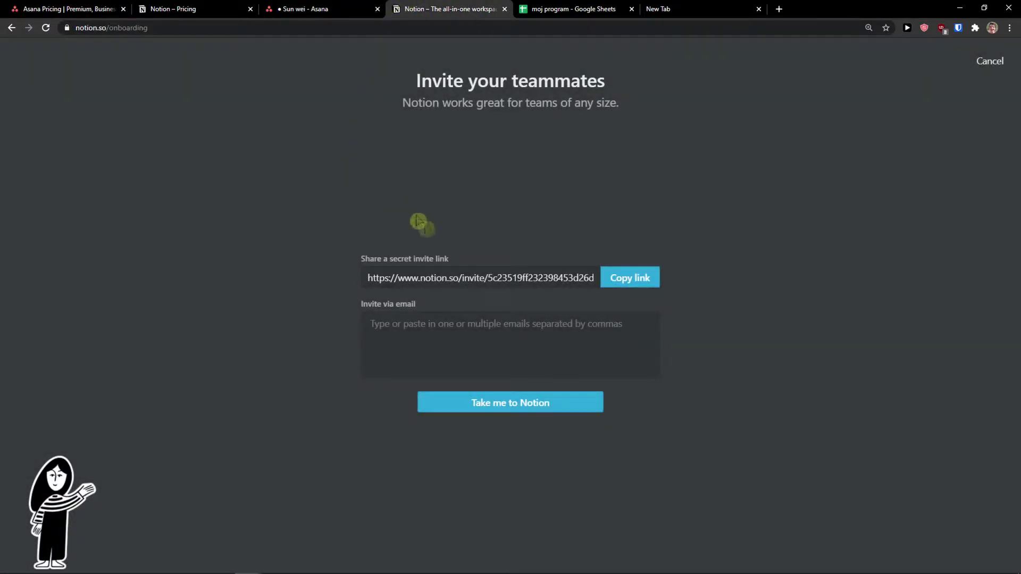
Skip Notion's invite-teammates step without inviting anyone, then return to the empty Asana project.
left_click_drag(392, 283, 641, 292)
left_click(507, 400)
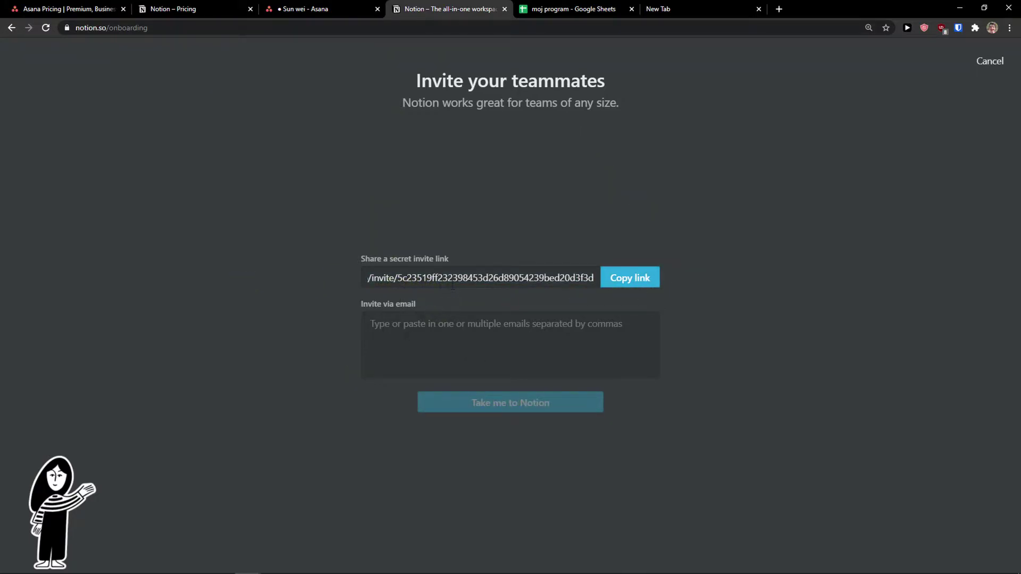
left_click(308, 7)
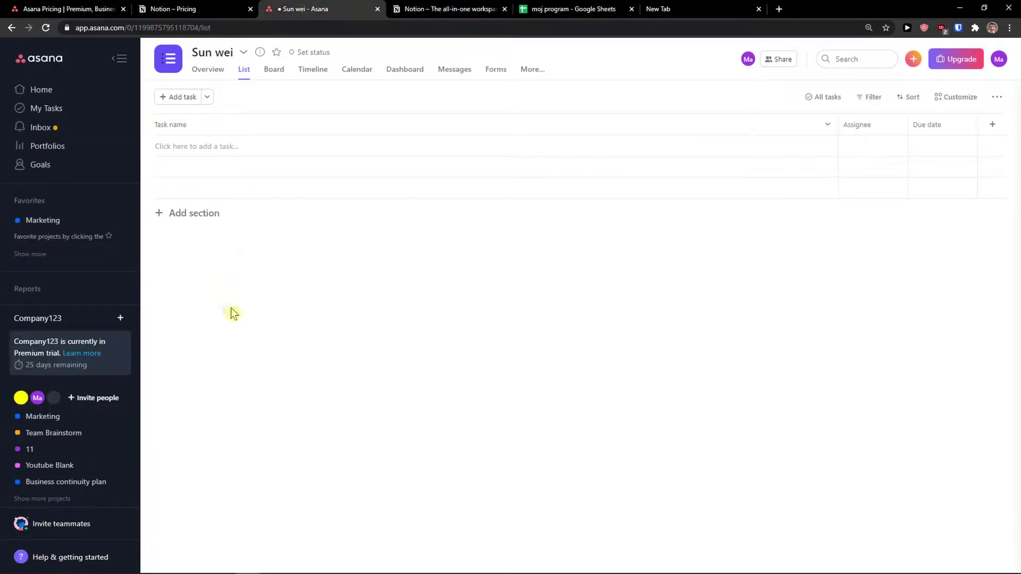
Expand the sidebar's full projects list and choose to start a new Asana project from a template.
scroll(76, 418, "down", 1)
scroll(76, 419, "down", 2)
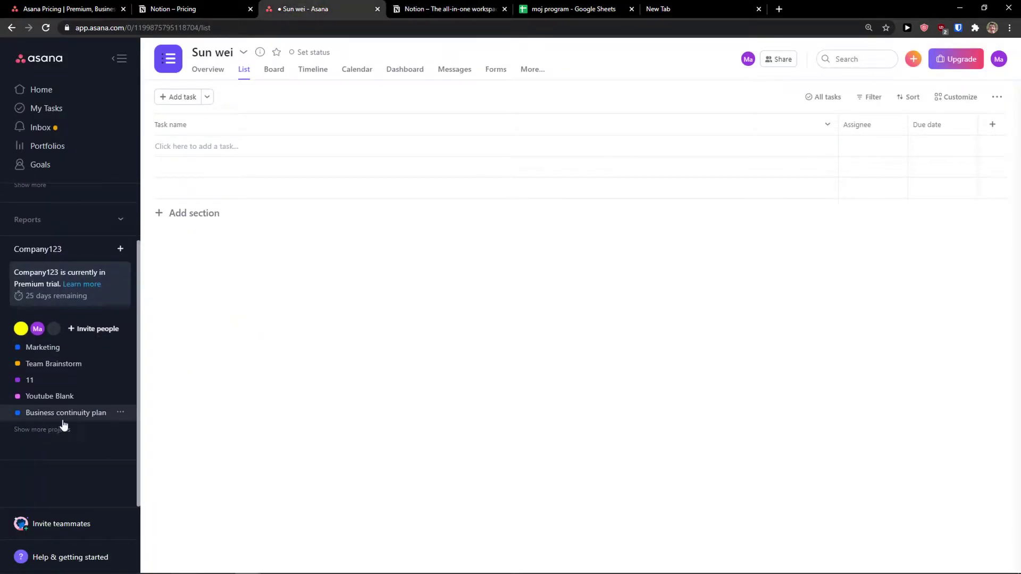
scroll(137, 260, "up", 3)
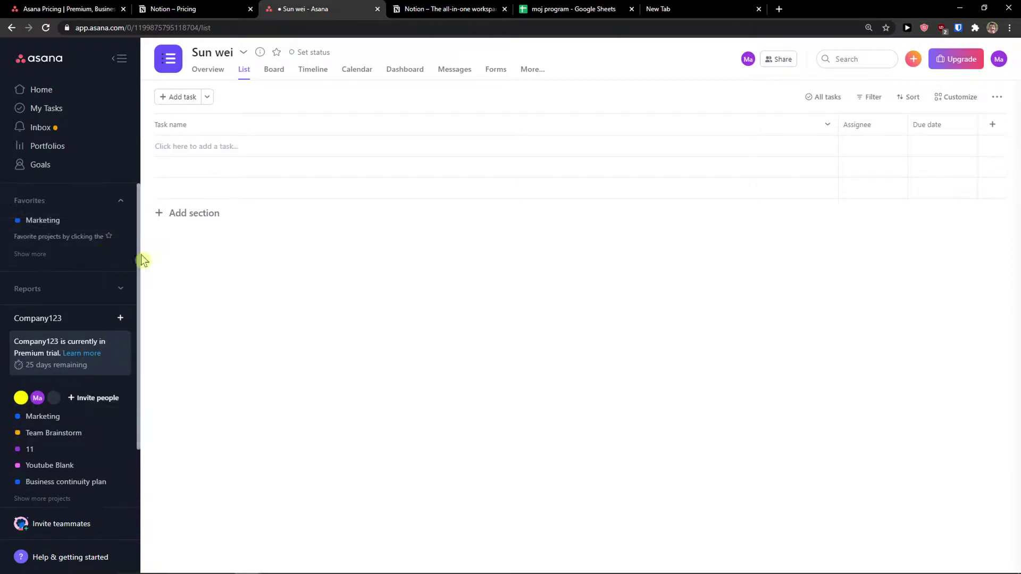
scroll(72, 444, "down", 2)
left_click(30, 448)
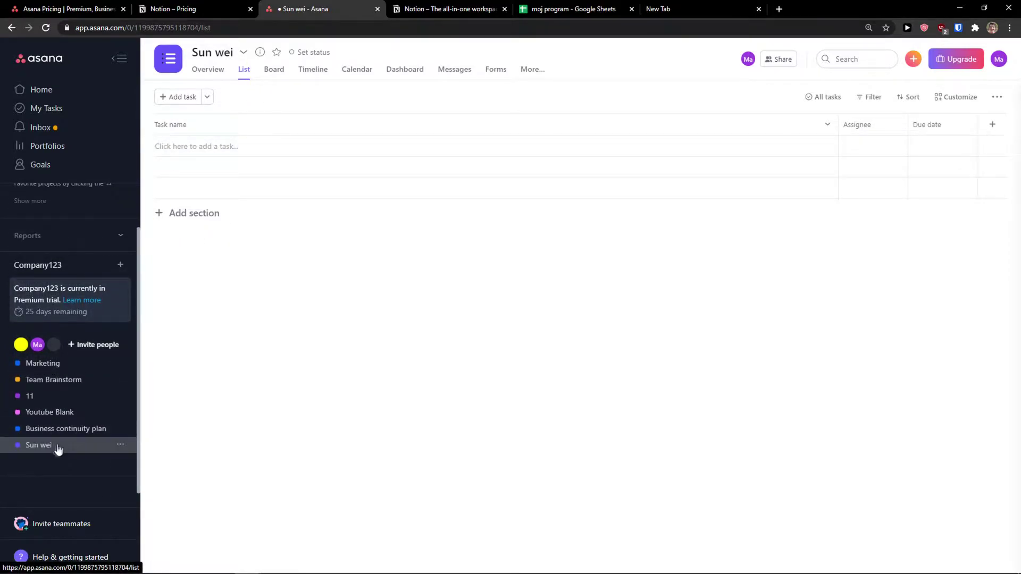
scroll(57, 449, "up", 3)
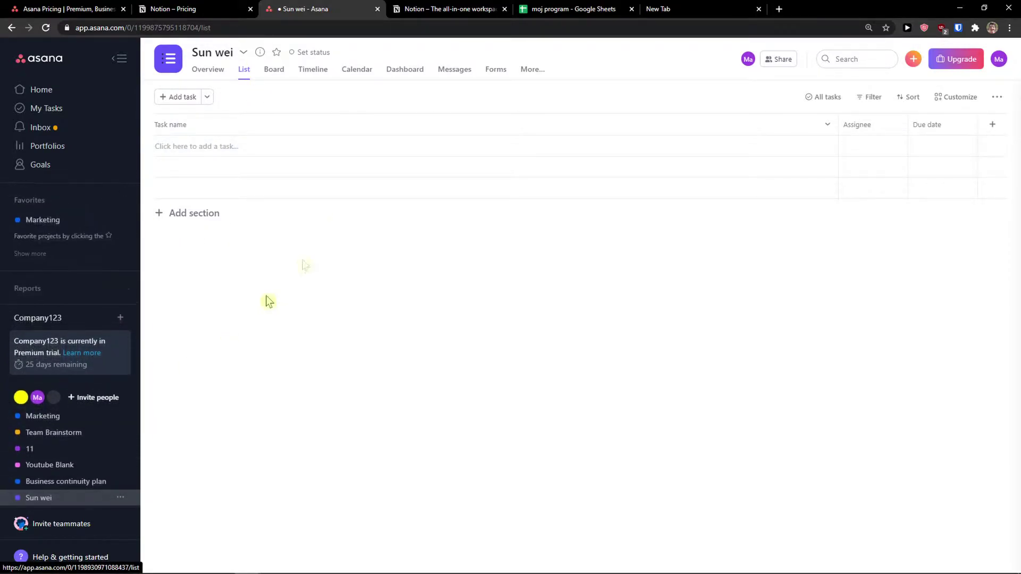
left_click(121, 319)
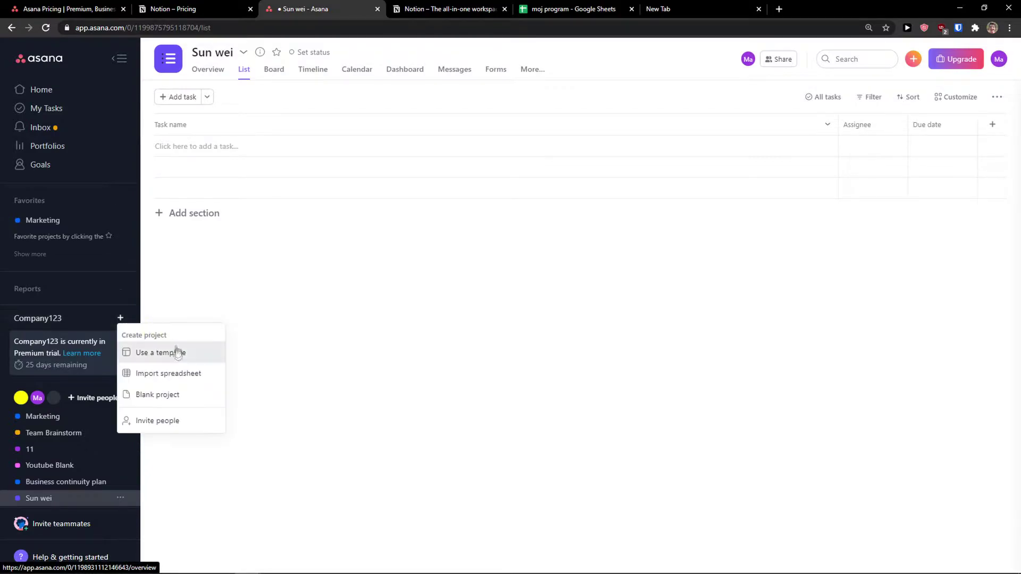
left_click(179, 356)
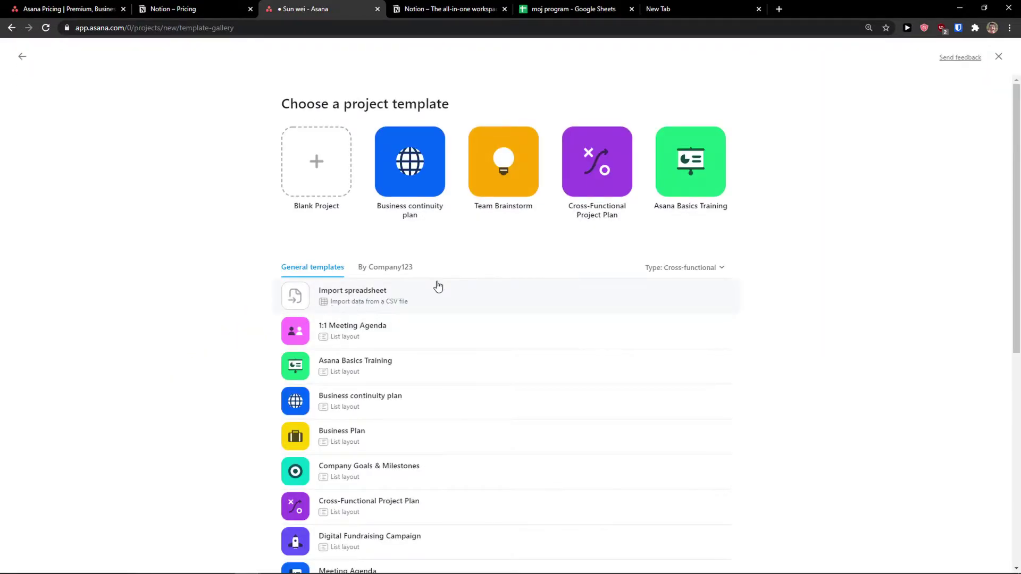
scroll(433, 285, "down", 7)
Dismiss Notion's templates tip and open the template gallery showing the Class Notes preview.
left_click(452, 9)
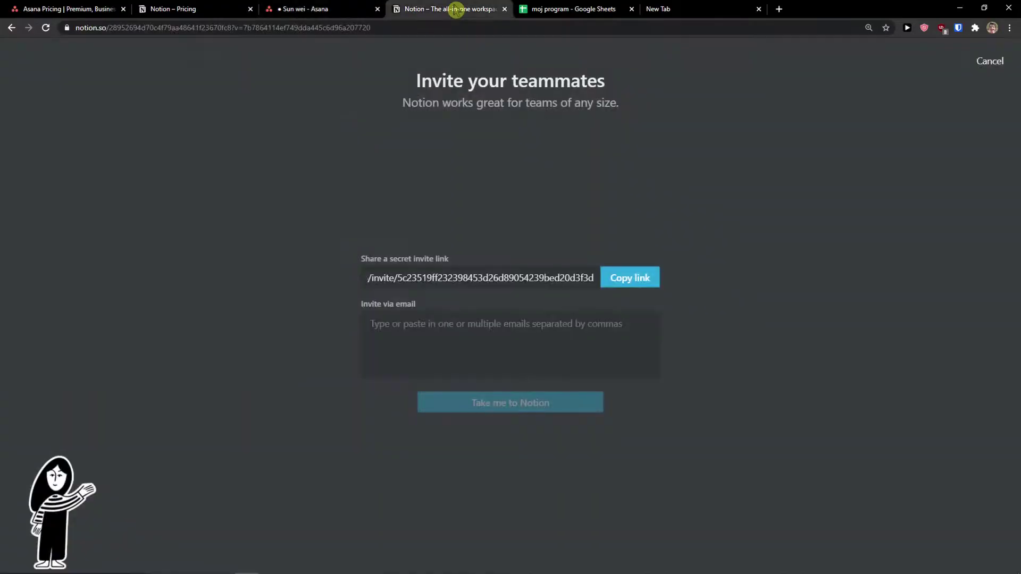
left_click(197, 225)
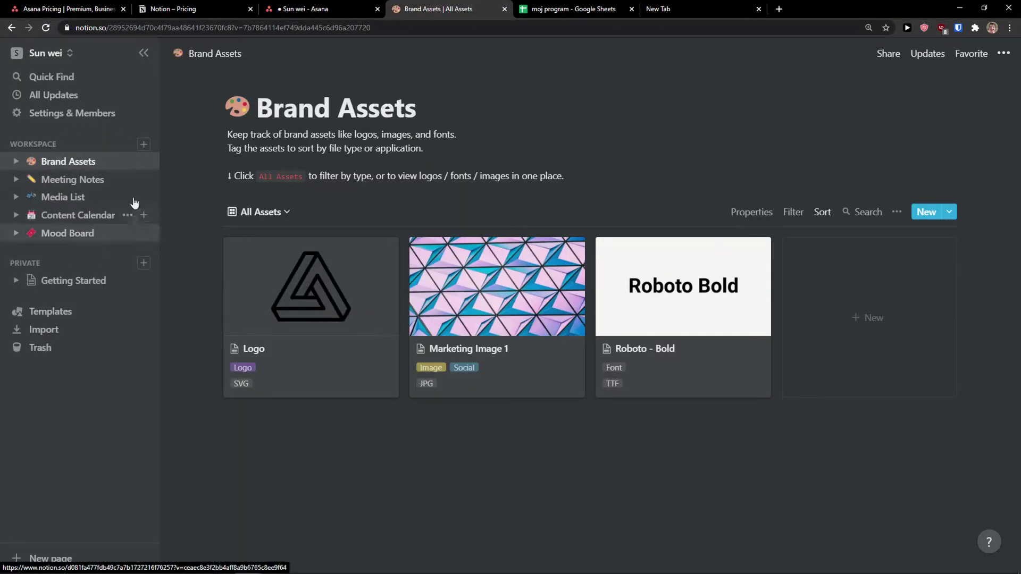
left_click(59, 317)
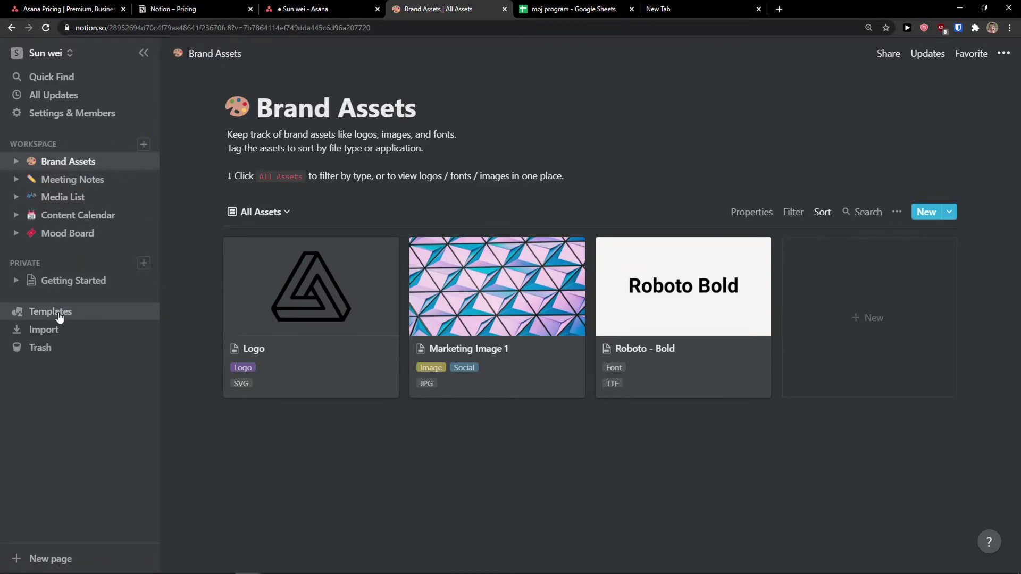
scroll(859, 230, "down", 3)
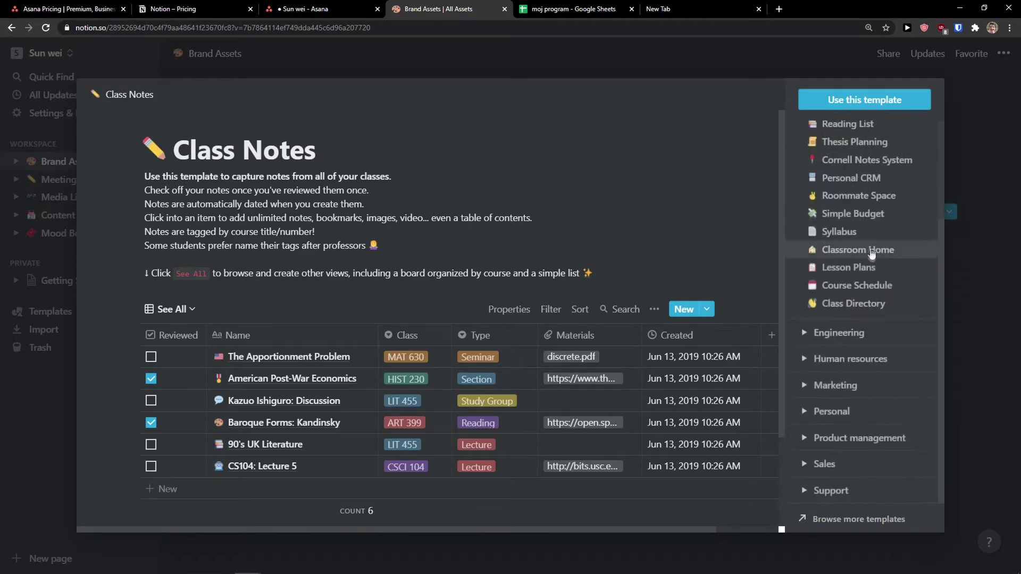
scroll(848, 276, "up", 2)
scroll(837, 269, "up", 2)
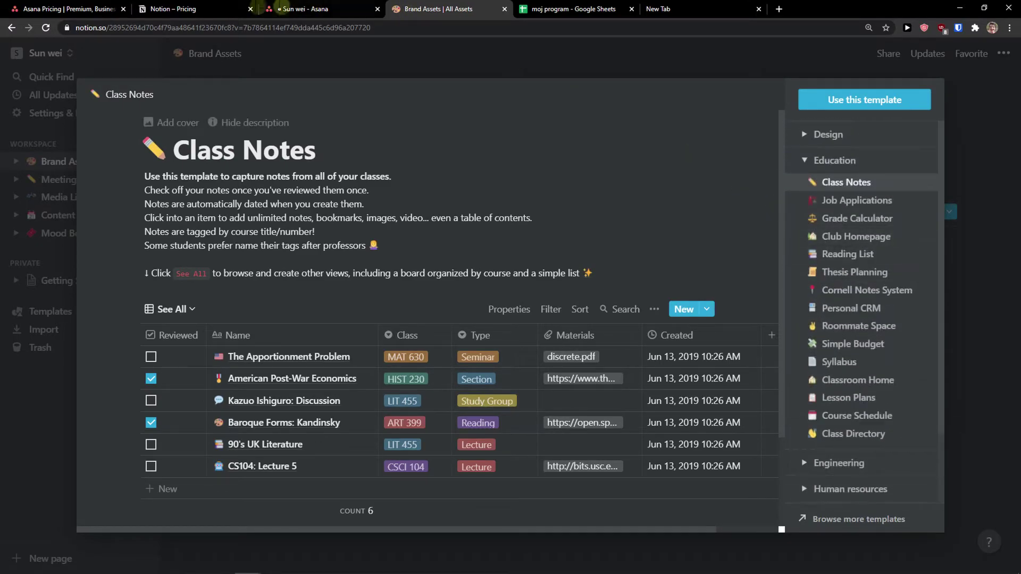
Compare the Notion and Asana pricing pages by switching between their tabs.
left_click(160, 6)
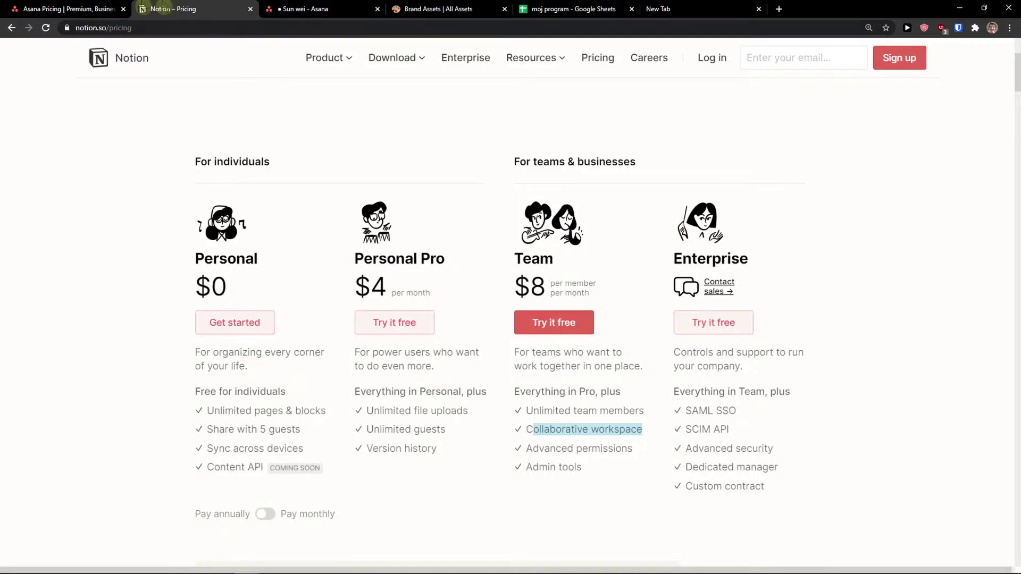
key("ctrl+shift+Tab")
left_click(189, 6)
Close both the Notion and Asana pricing tabs.
left_click(249, 9)
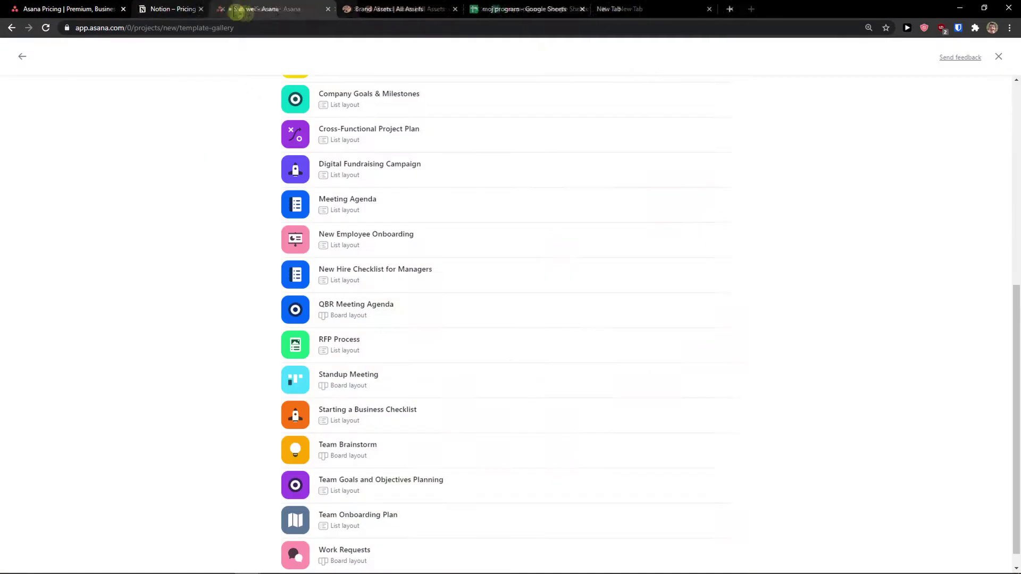
left_click(124, 9)
scroll(500, 263, "up", 5)
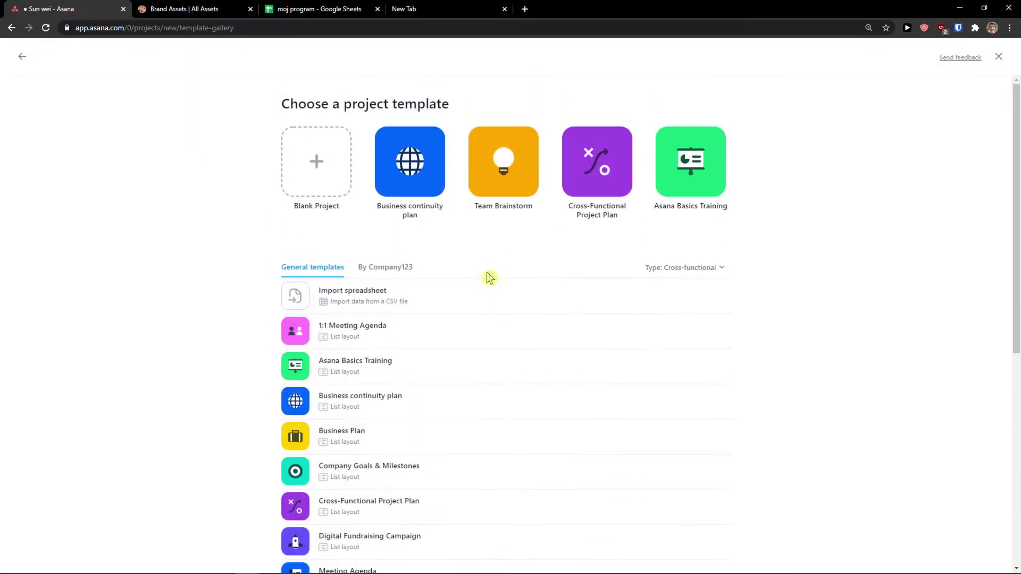
Preview the 1:1 Meeting Agenda and Digital Fundraising Campaign templates, returning to the gallery after each.
left_click(468, 289)
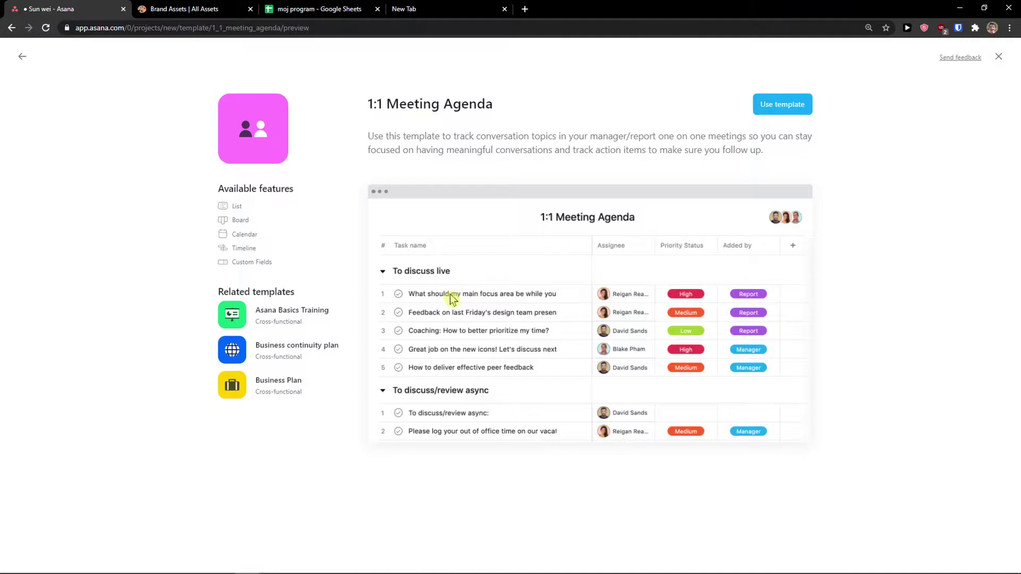
left_click(22, 56)
scroll(370, 314, "down", 5)
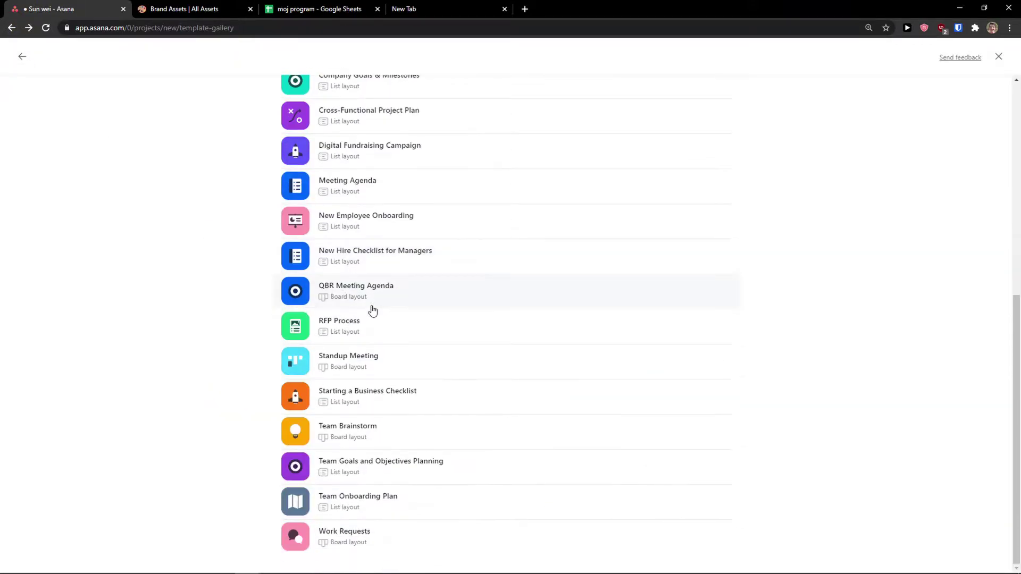
scroll(404, 330, "up", 5)
scroll(460, 349, "down", 1)
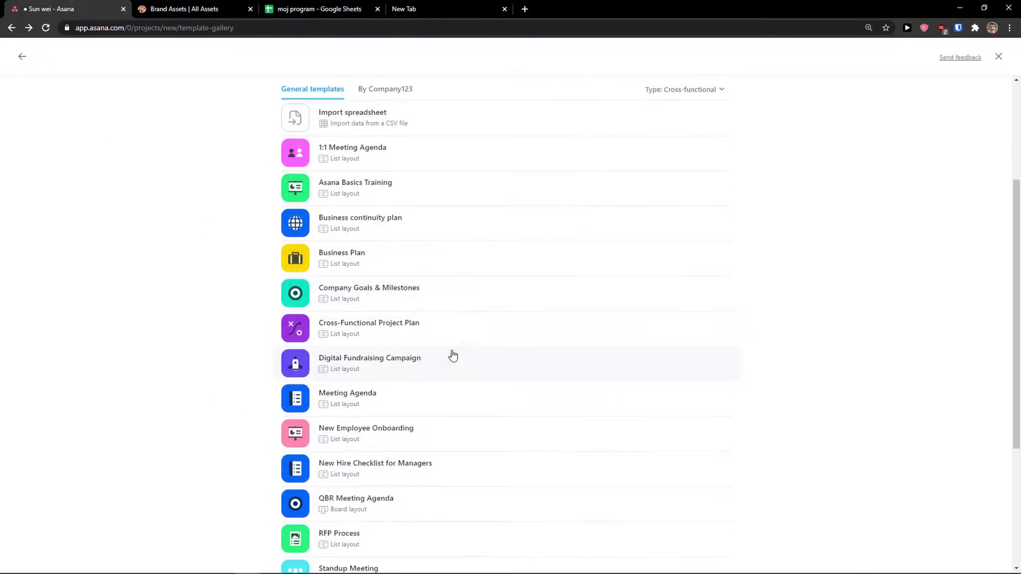
left_click(452, 356)
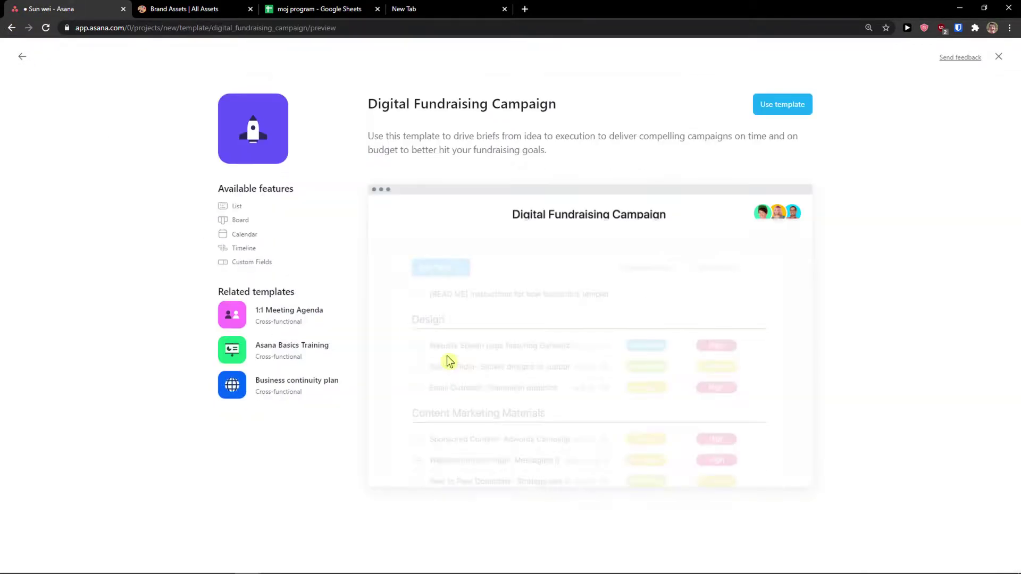
left_click(11, 28)
scroll(222, 202, "down", 6)
Expand the Marketing templates and preview Meeting Notes, Content Calendar and Media List.
key("ctrl+Tab")
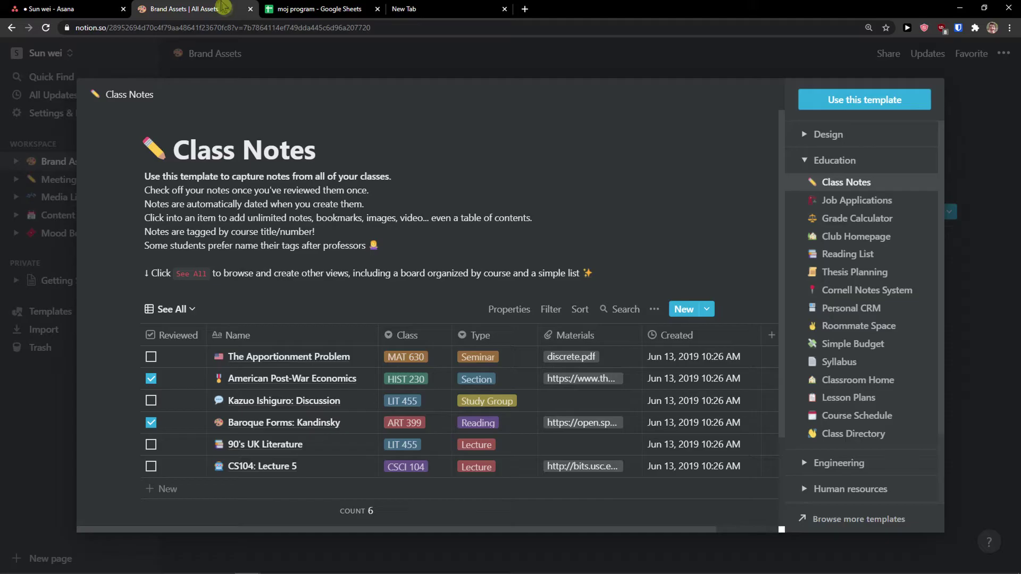
scroll(844, 322, "down", 3)
scroll(844, 321, "up", 2)
scroll(844, 322, "down", 2)
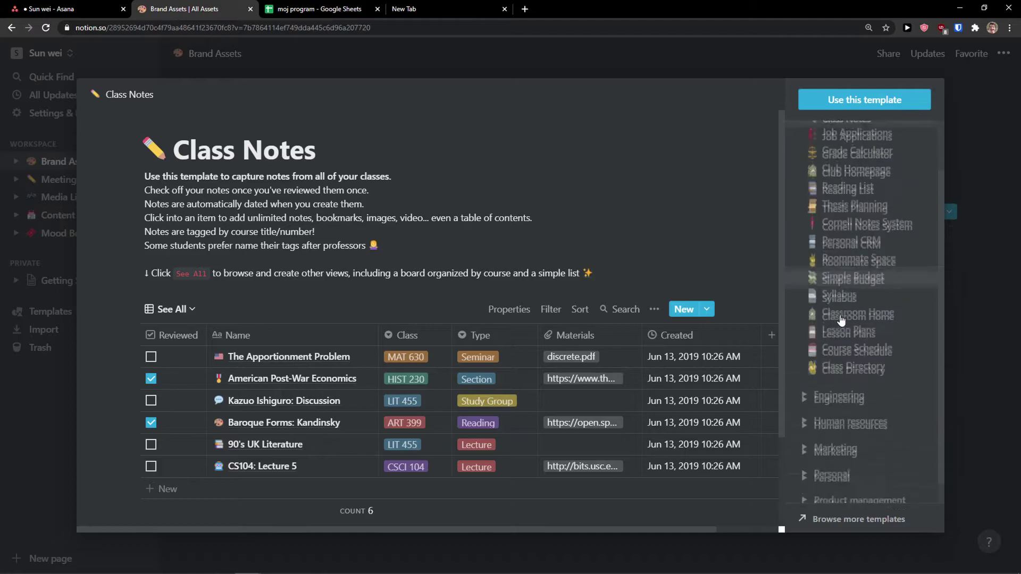
scroll(848, 327, "up", 2)
scroll(853, 338, "down", 4)
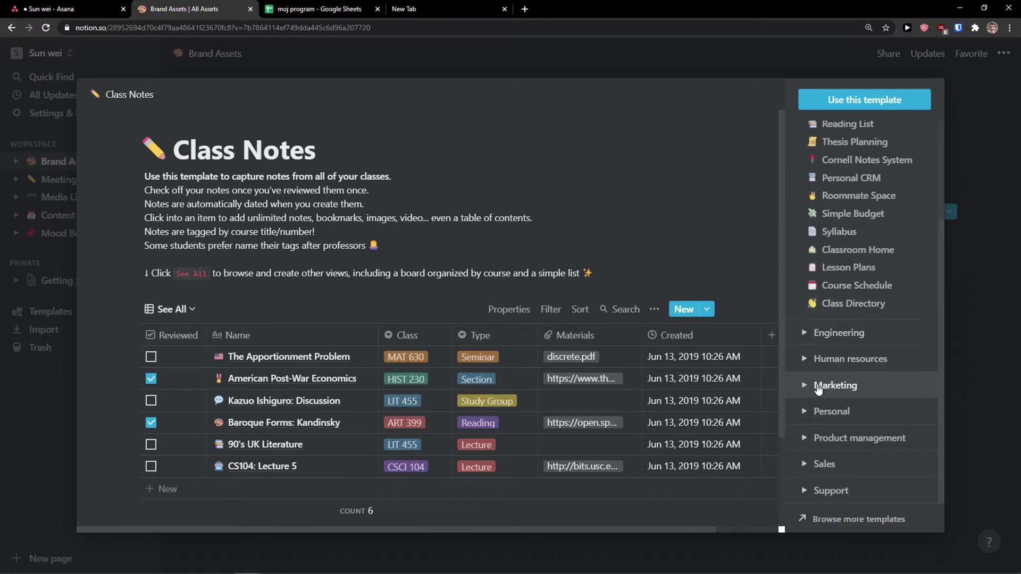
left_click(818, 389)
scroll(850, 388, "down", 1)
left_click(855, 375)
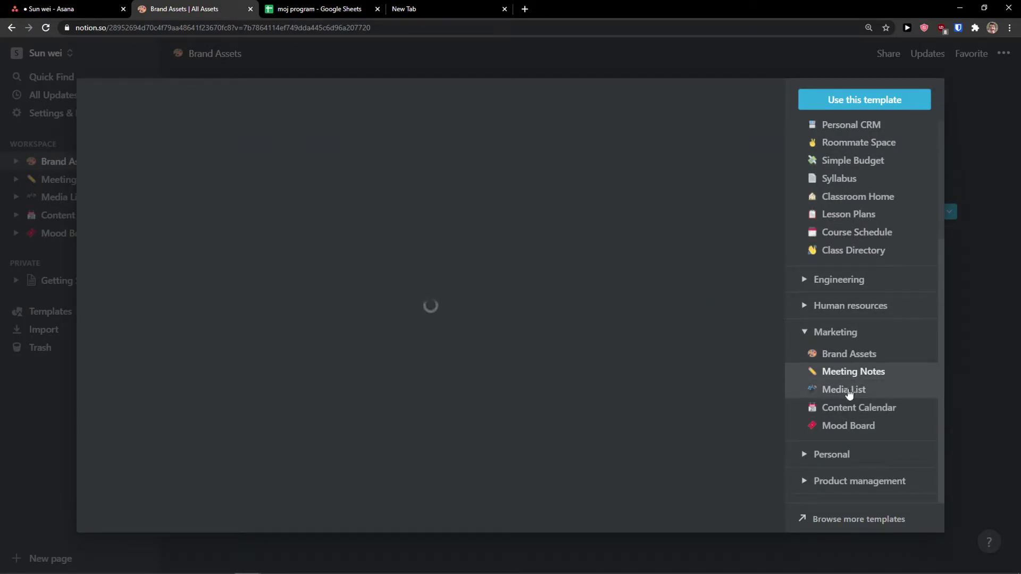
left_click(846, 407)
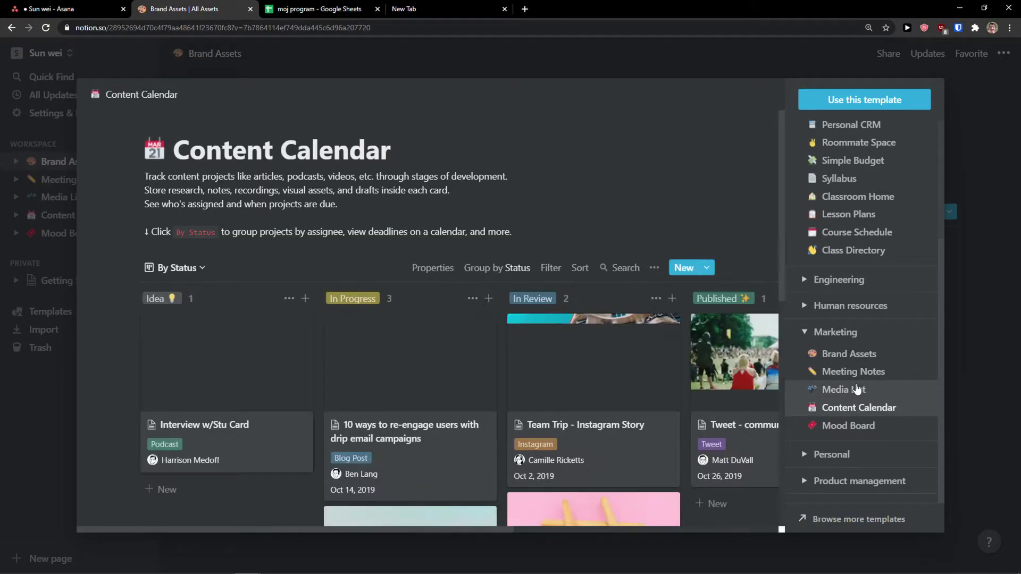
left_click(845, 389)
Add a copy of the Media List template to the workspace.
scroll(679, 354, "down", 4)
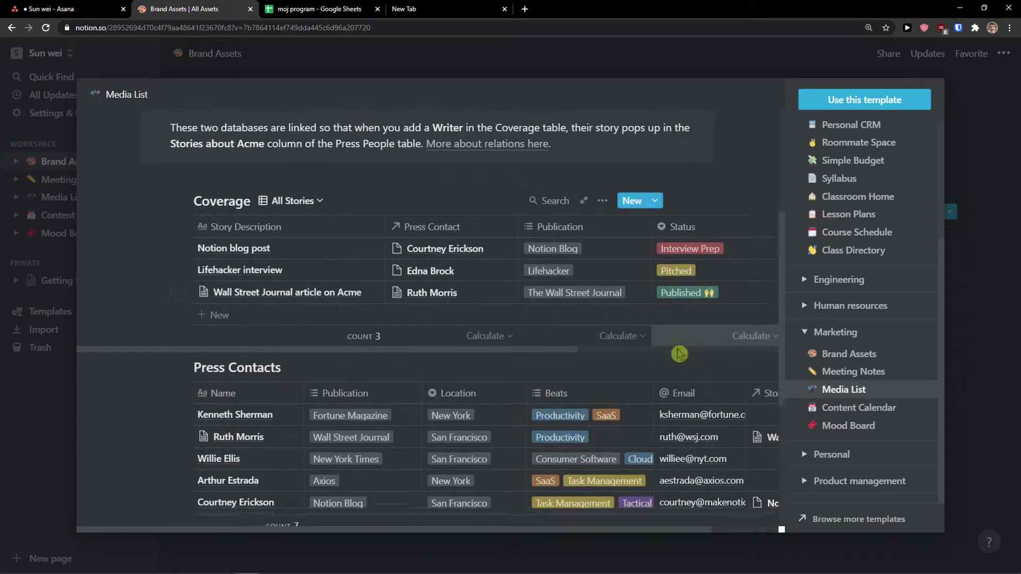
scroll(678, 354, "down", 3)
scroll(679, 351, "up", 6)
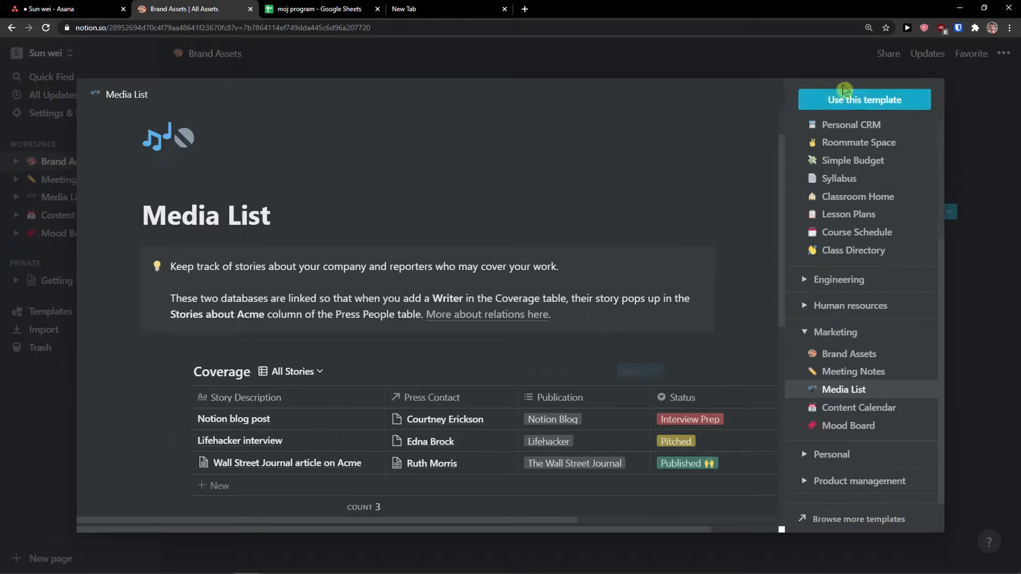
left_click(848, 97)
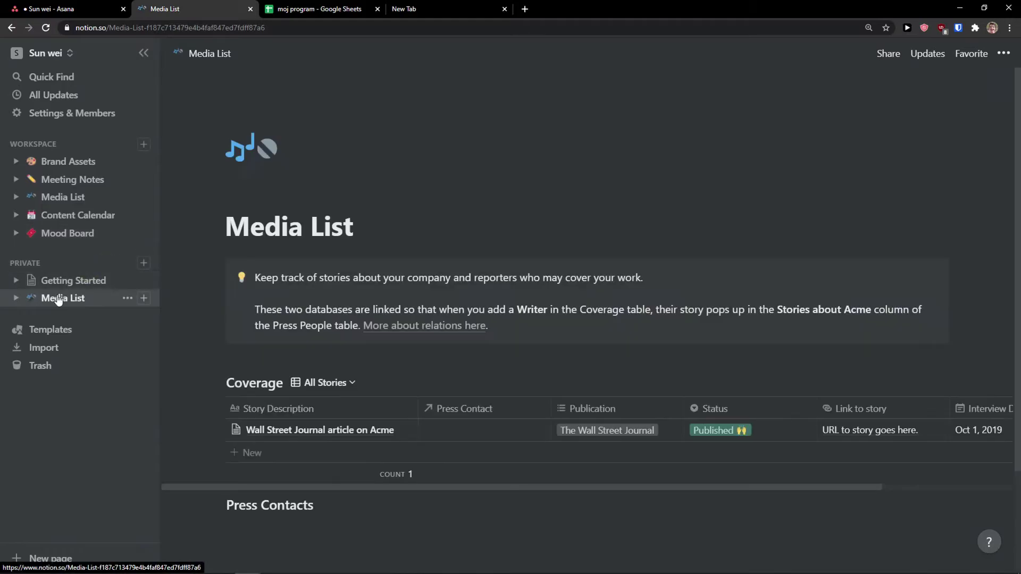
Move the Media List page higher in the sidebar and create a new blank Untitled page.
mouse_move(66, 298)
left_mouse_down()
mouse_move(69, 250)
mouse_move(67, 300)
left_mouse_up()
scroll(402, 341, "down", 3)
scroll(401, 342, "up", 3)
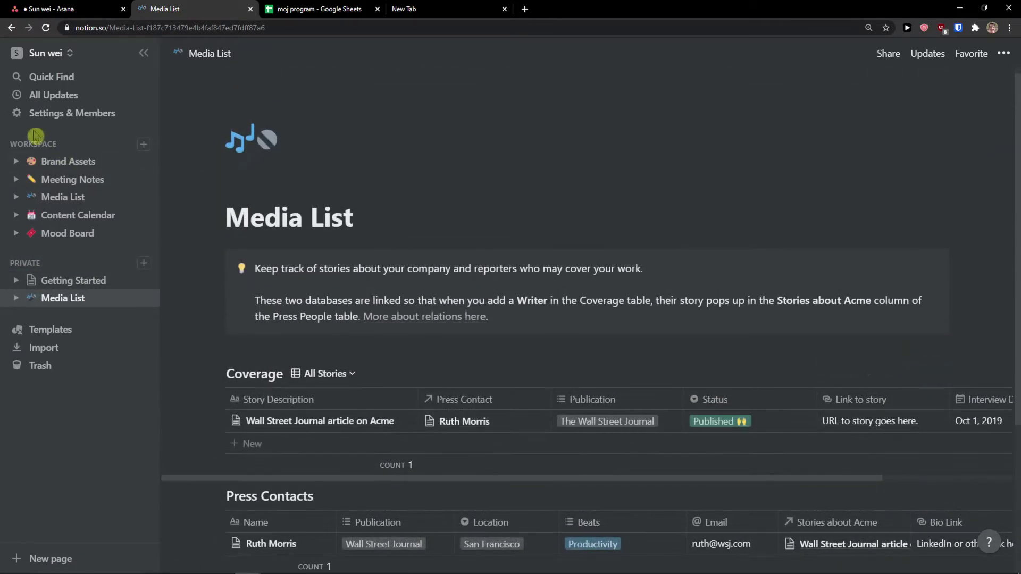
left_click(144, 144)
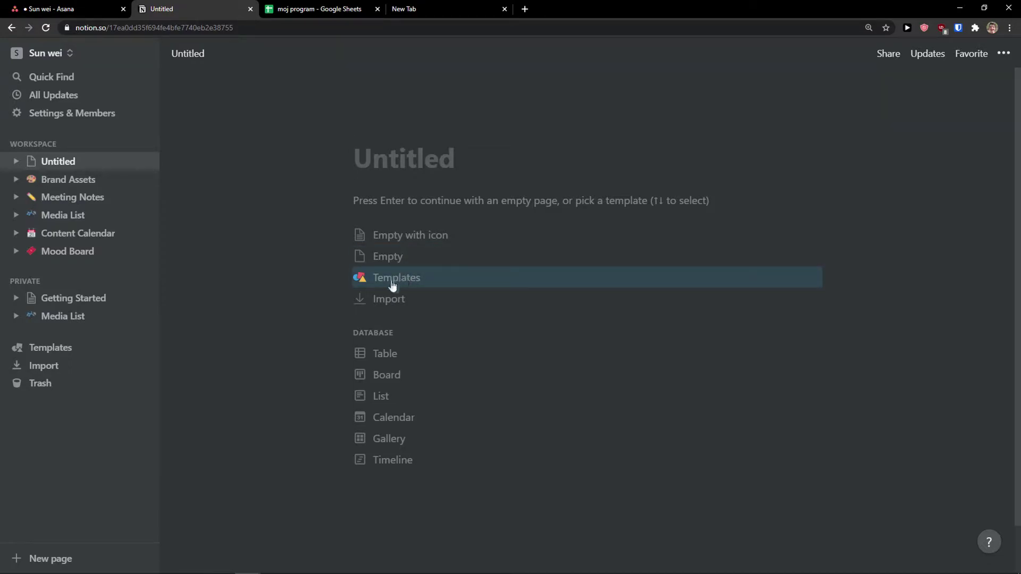
key("ctrl+1")
scroll(389, 243, "up", 5)
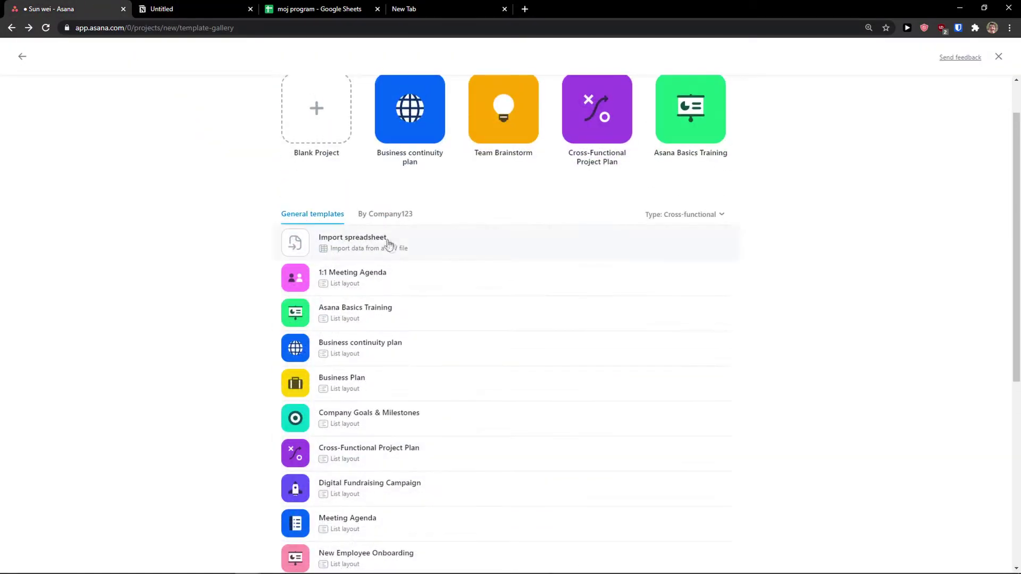
Create an Asana Basics Training project from its template, then open the personal project's task list.
left_click(433, 316)
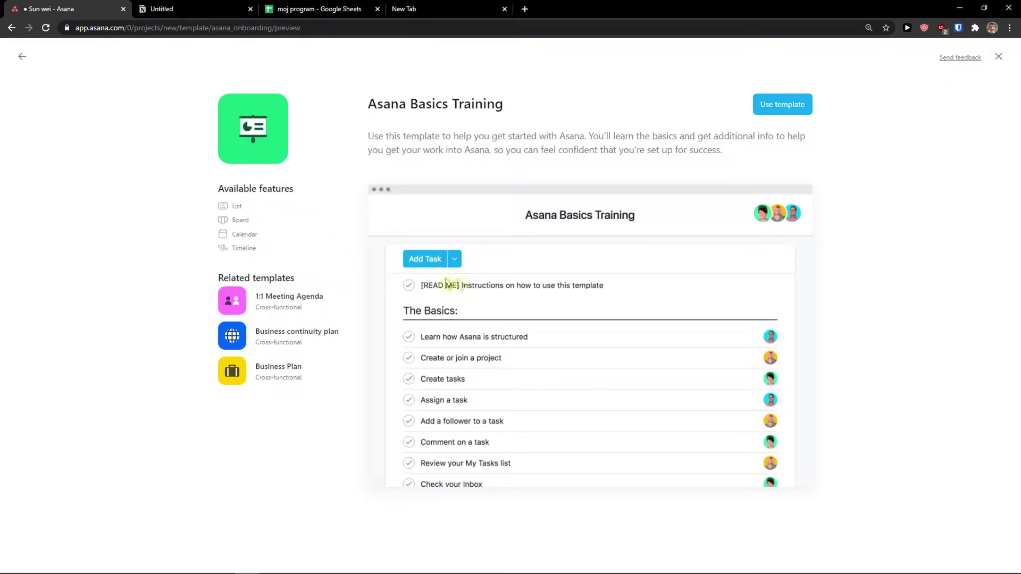
left_click(765, 111)
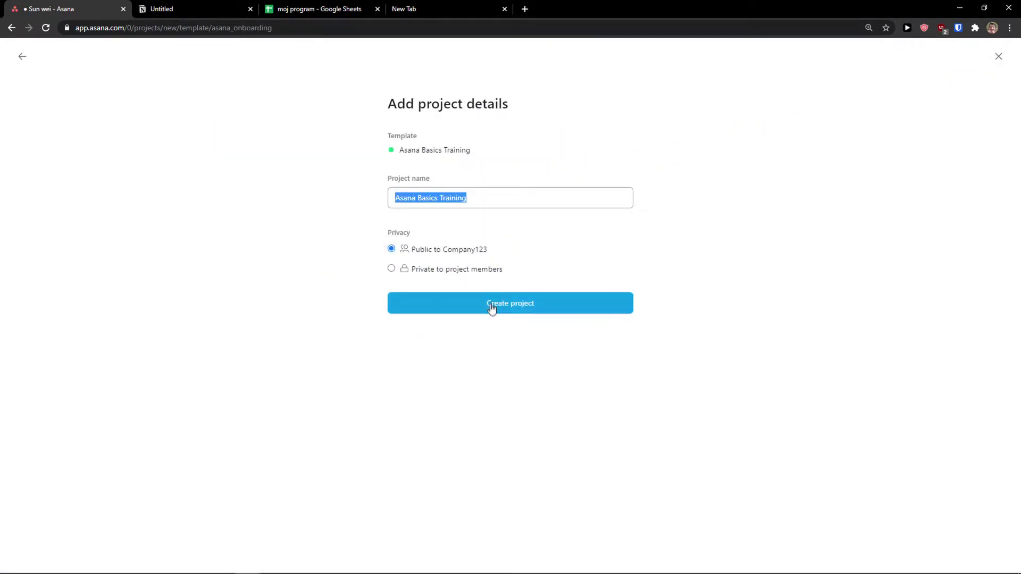
left_click(471, 302)
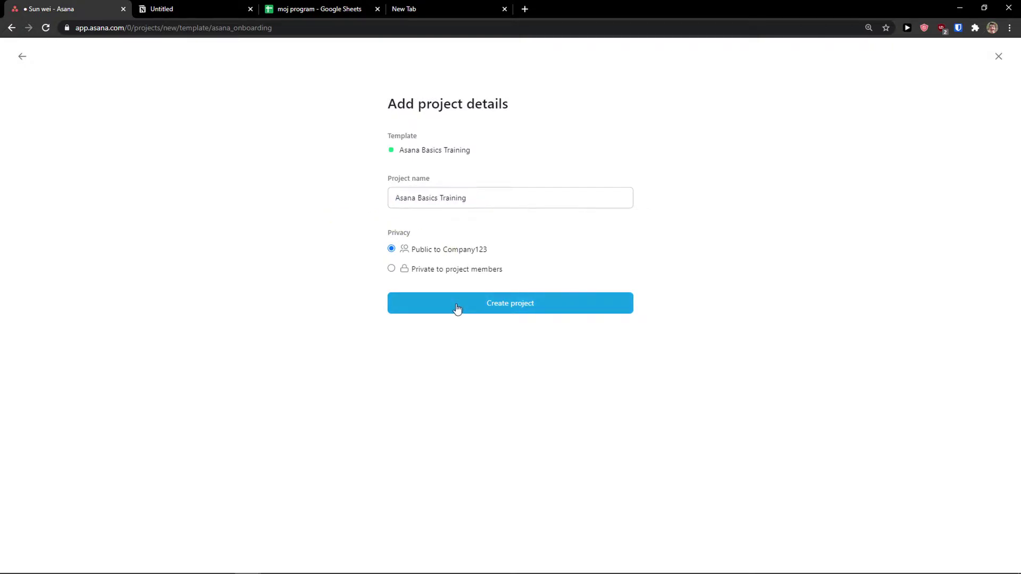
scroll(71, 428, "down", 2)
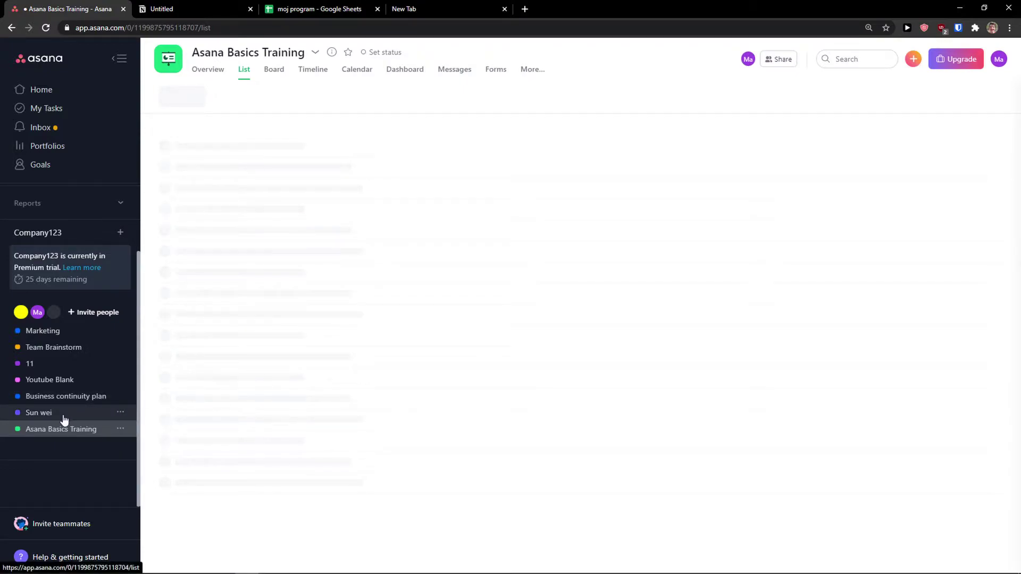
left_click(63, 416)
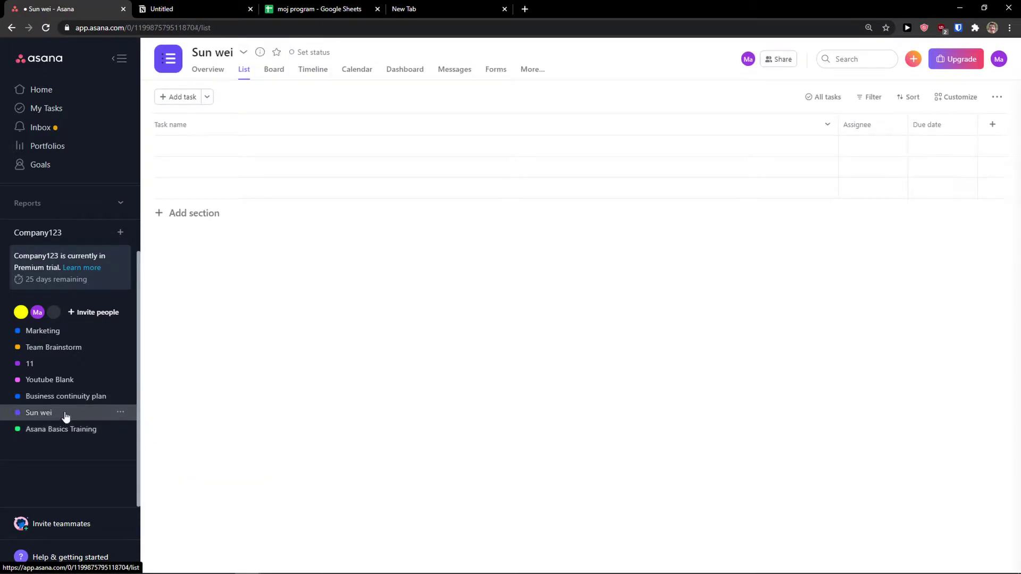
left_click(187, 9)
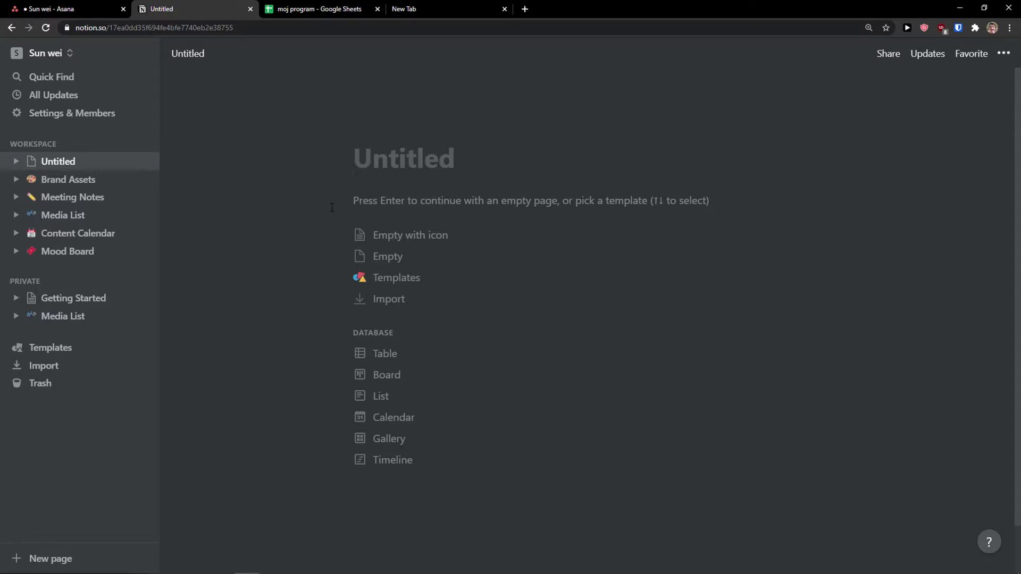
Make the Untitled page a table database and add a row named 'This is a task'.
left_click(391, 359)
left_click(260, 195)
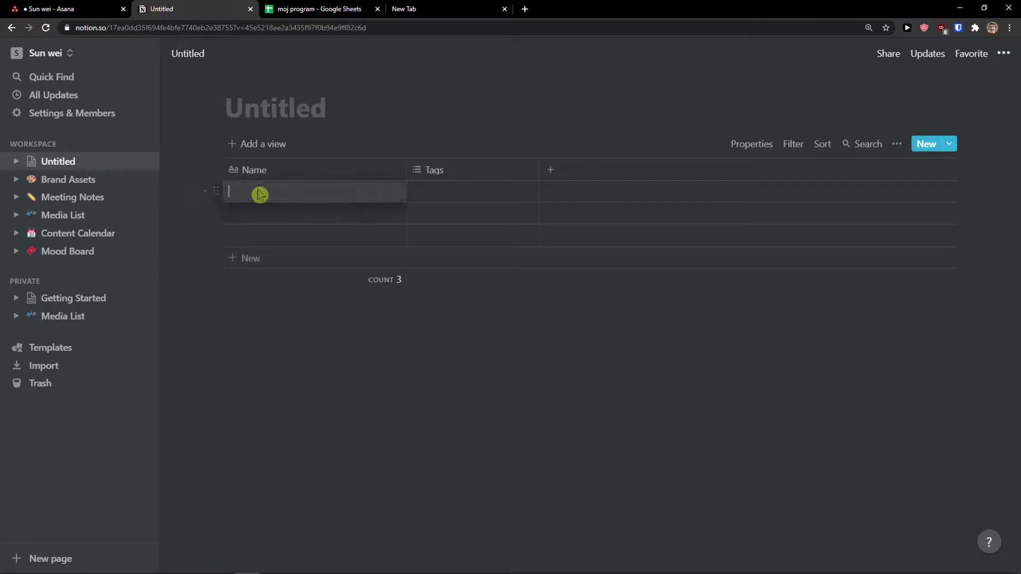
key("Escape")
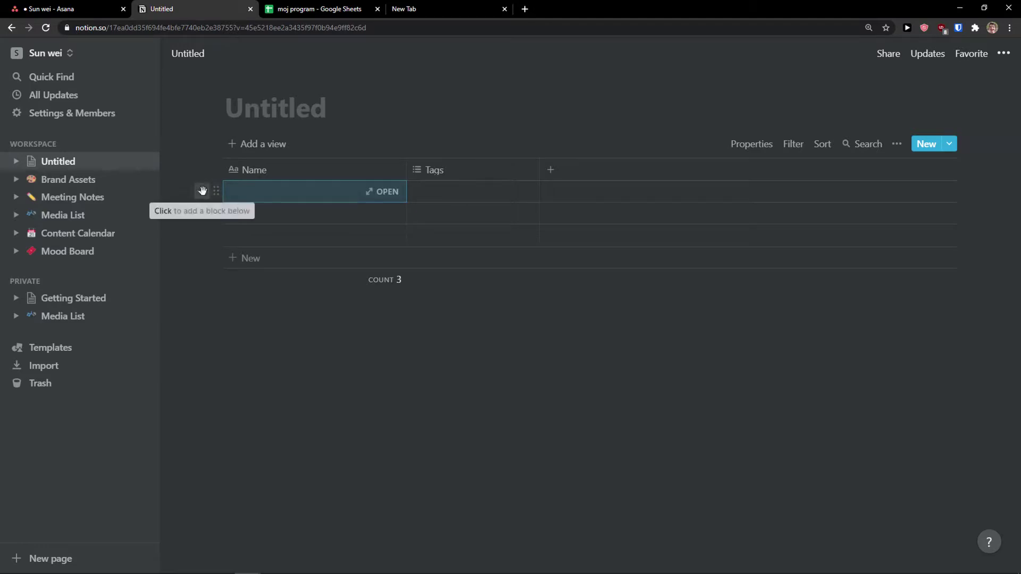
left_click(203, 190)
left_click(254, 213)
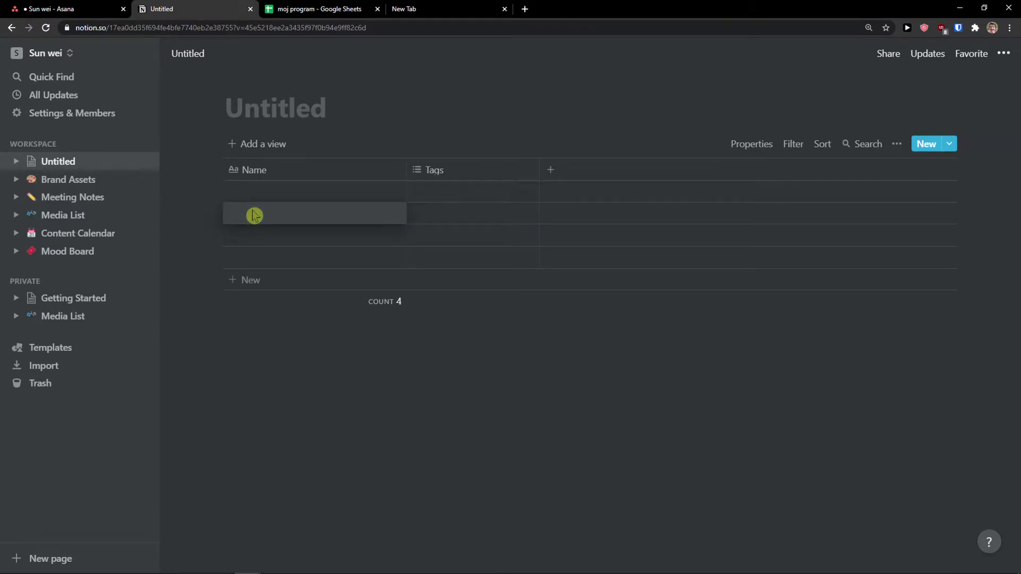
type("This is a task")
key("Return")
left_click(304, 207)
left_click(372, 214)
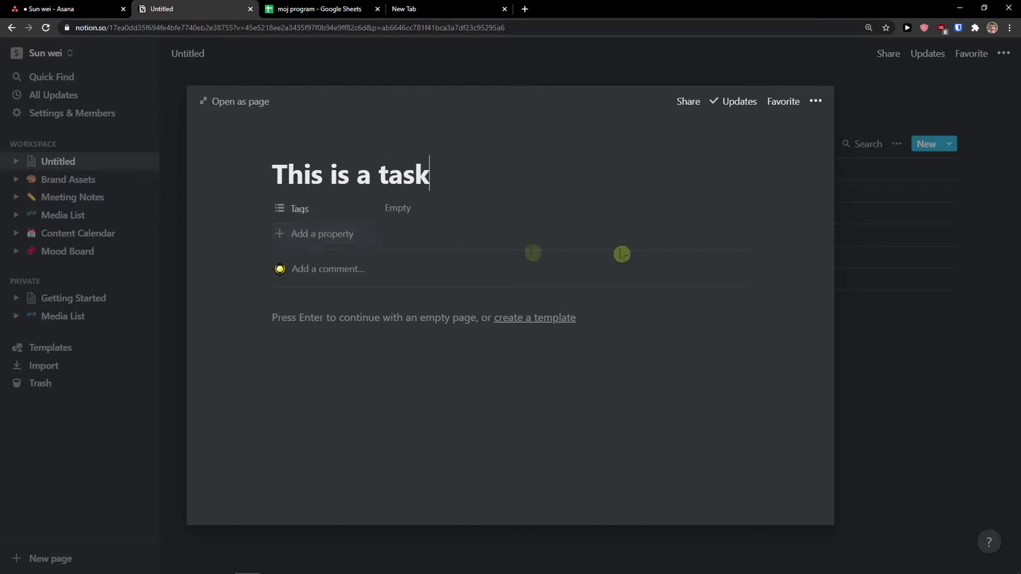
left_click(978, 284)
Add a URL-type Column property to the table.
left_click(566, 168)
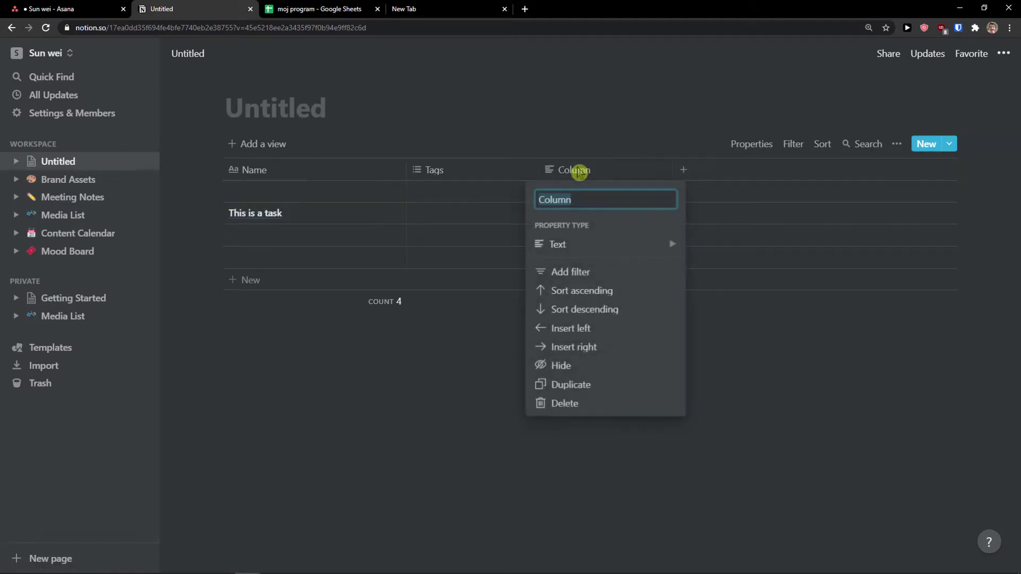
left_click(638, 244)
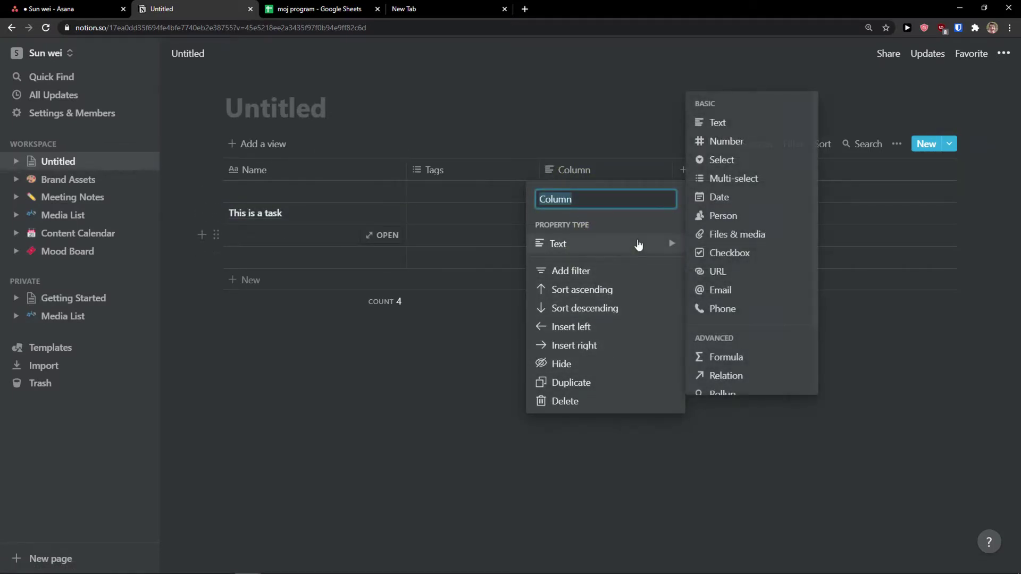
left_click(724, 272)
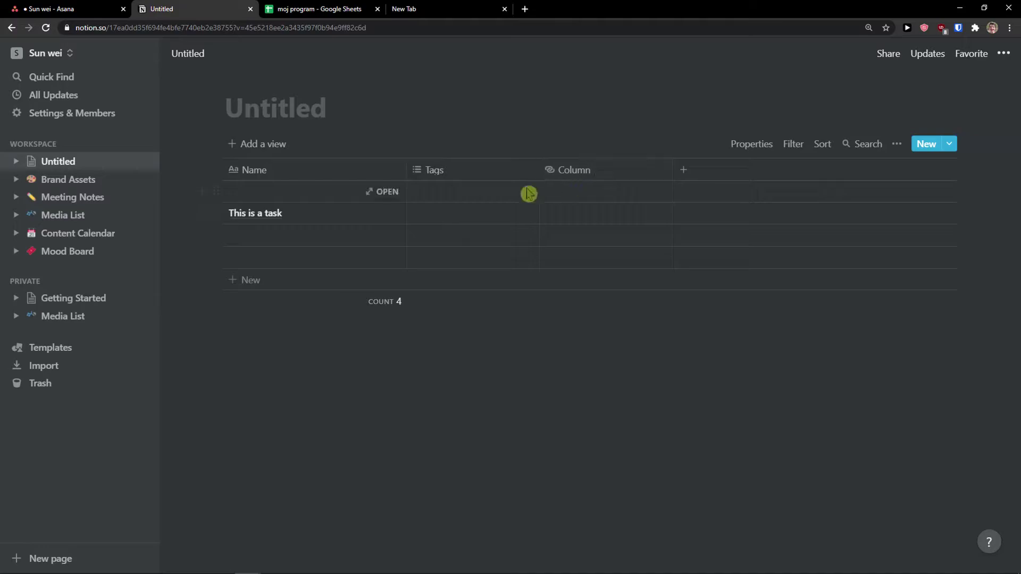
Add a new text Property to the This is a task page.
left_click(382, 217)
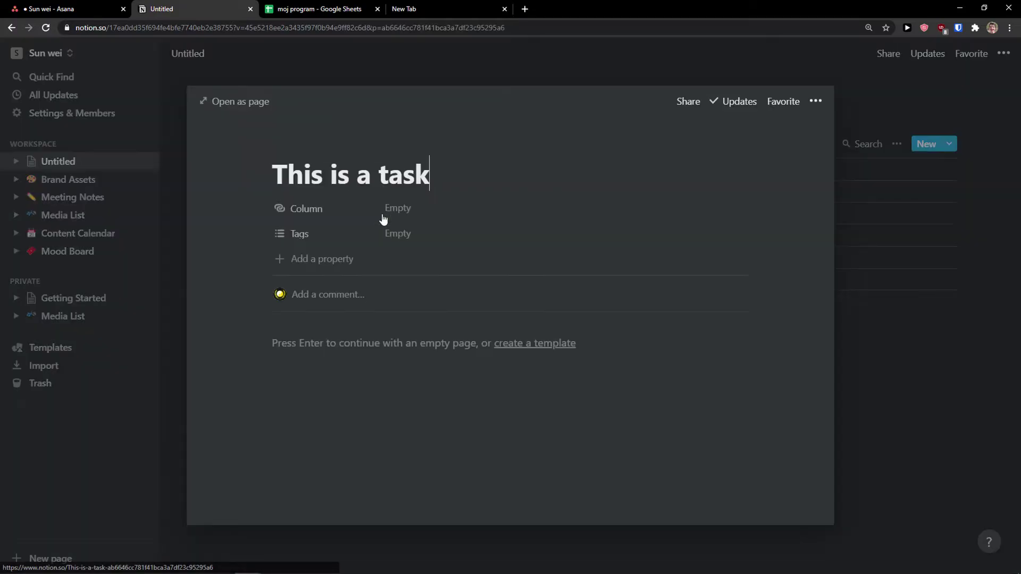
left_click(296, 259)
left_click(472, 267)
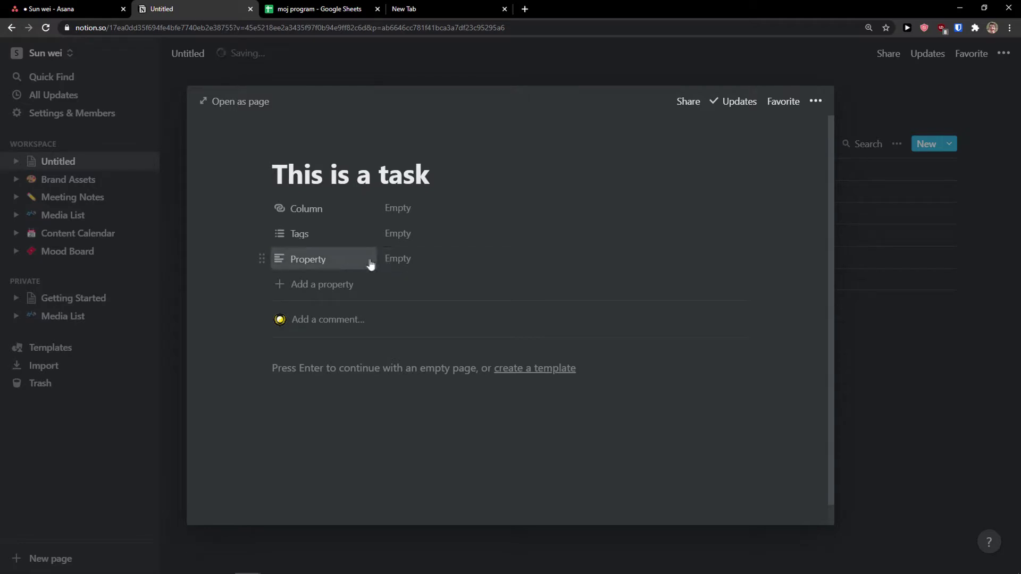
left_click(333, 263)
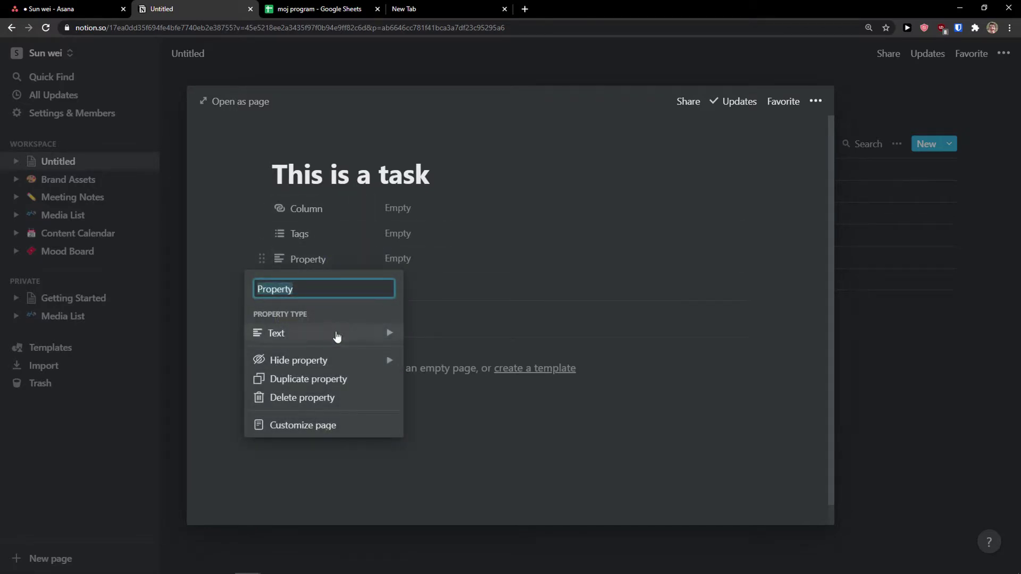
left_click(657, 227)
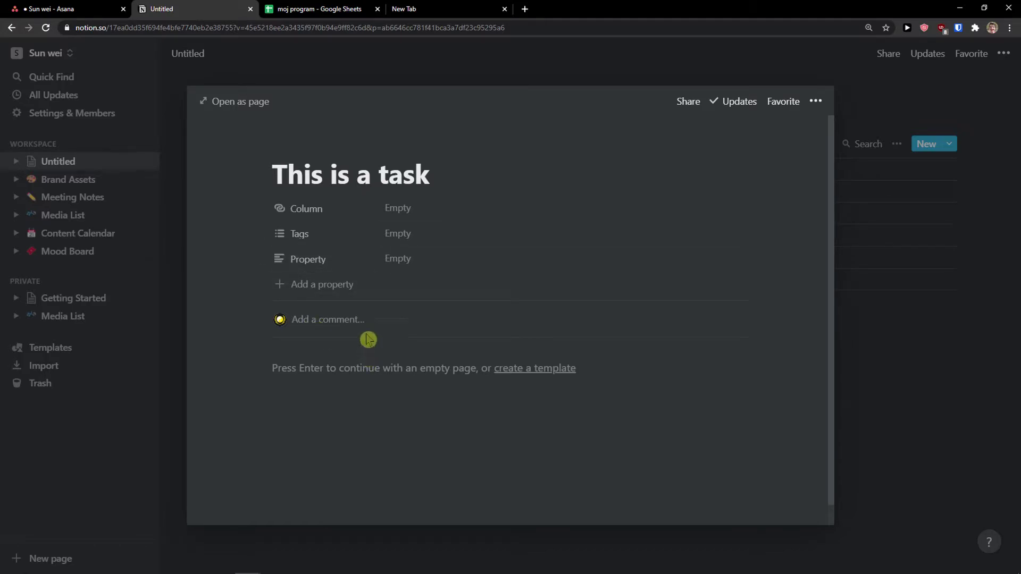
left_click(369, 369)
Insert an empty inline table into the This is a task page with /table.
type("/")
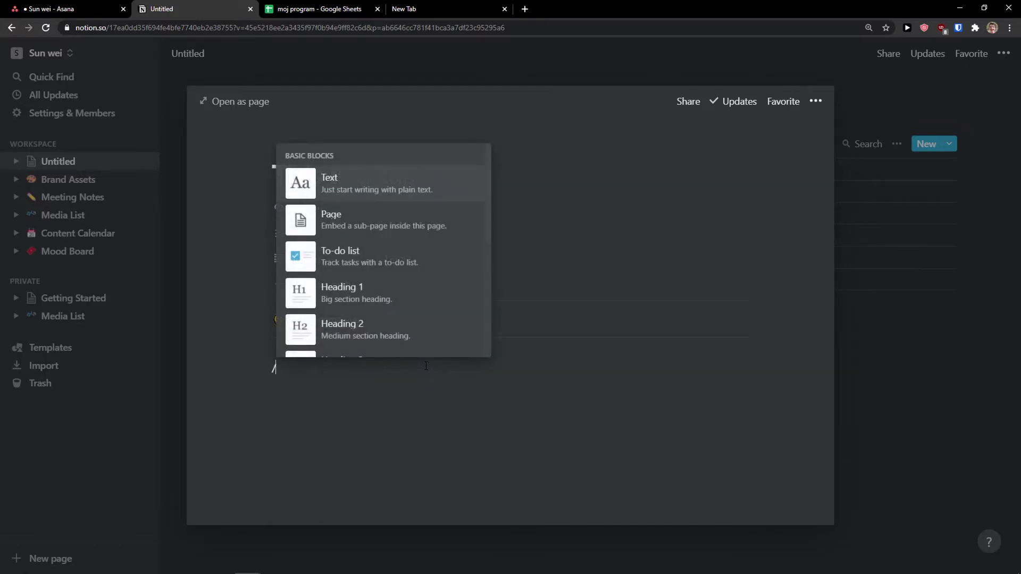
type("tab")
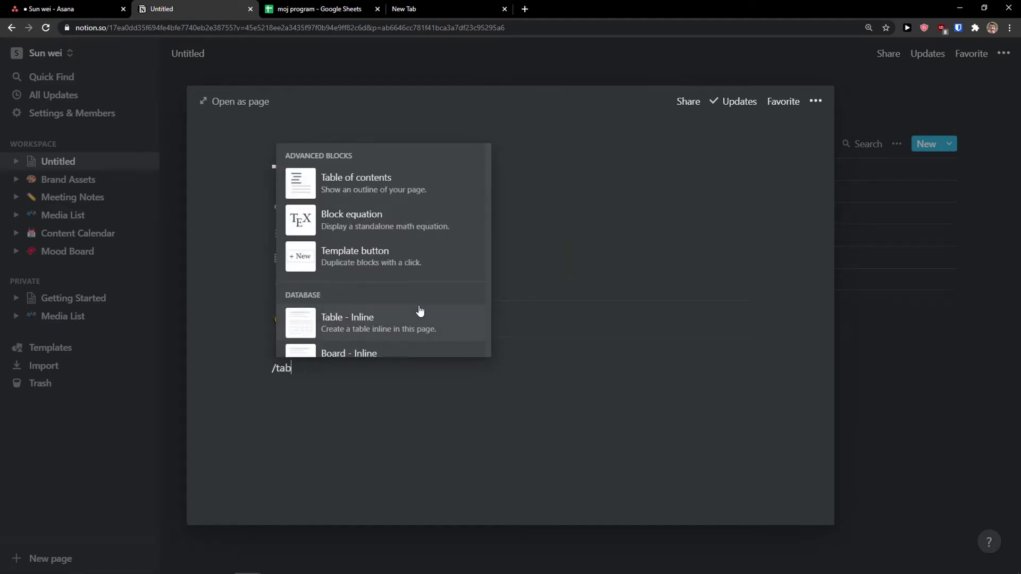
left_click(412, 322)
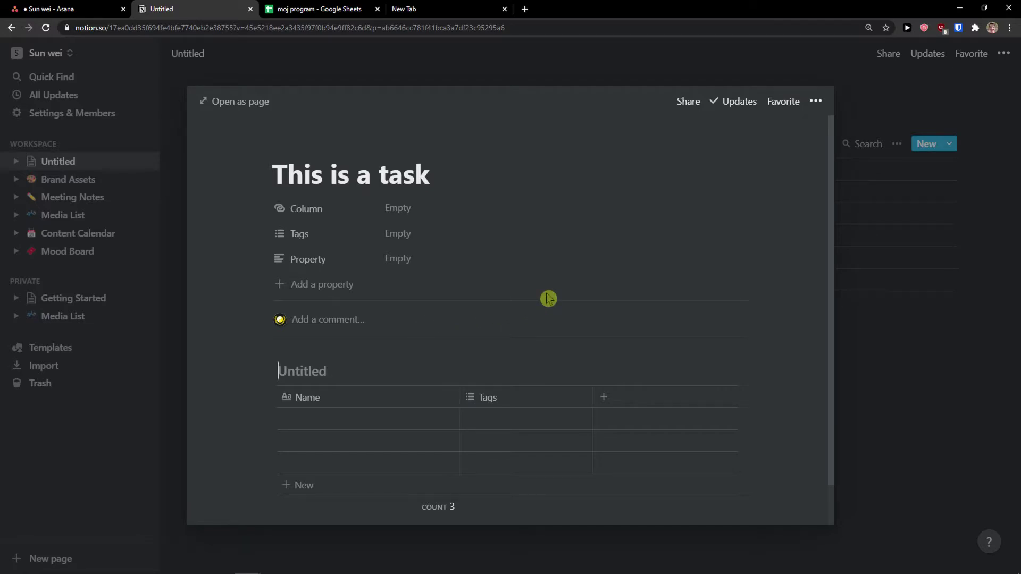
scroll(550, 300, "down", 1)
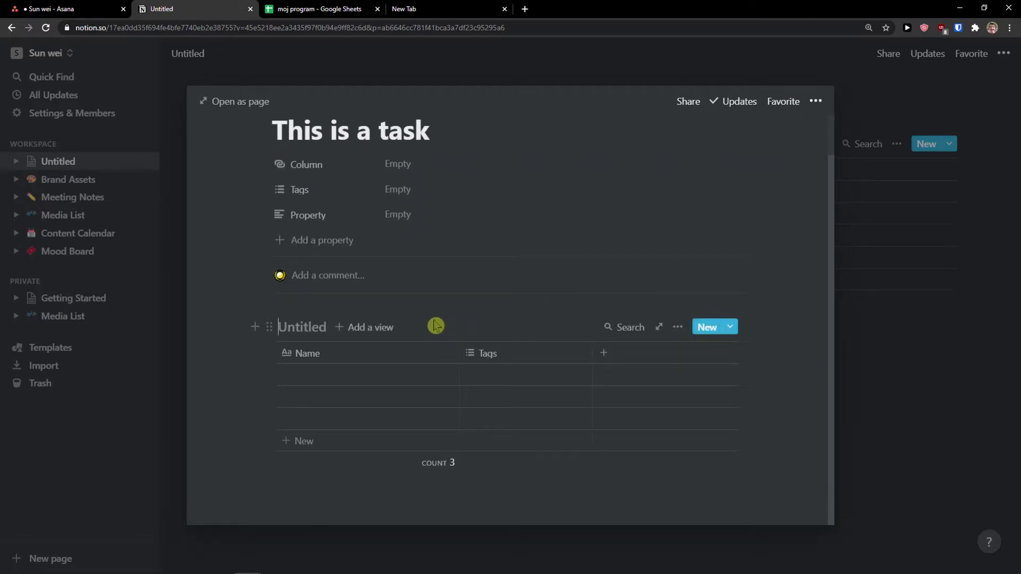
scroll(435, 327, "up", 1)
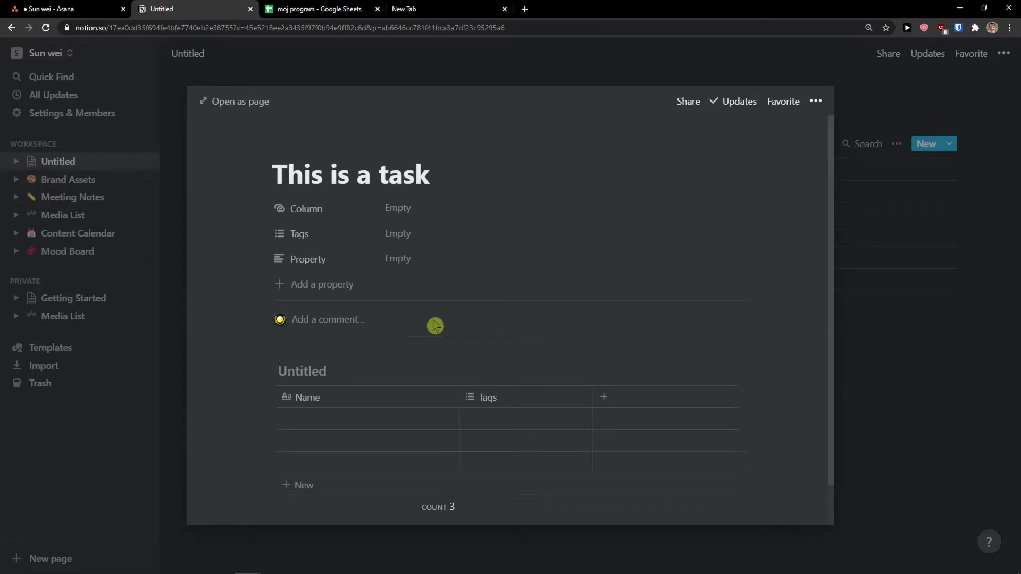
Close the task preview, reopen This is a task to check it, then close it again.
key("Escape")
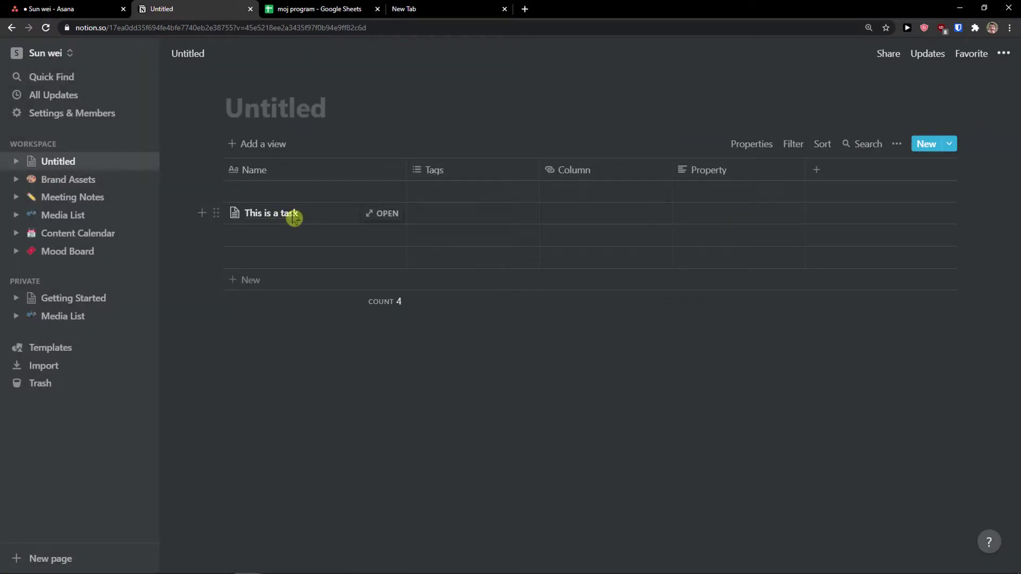
left_click(377, 213)
scroll(427, 294, "down", 1)
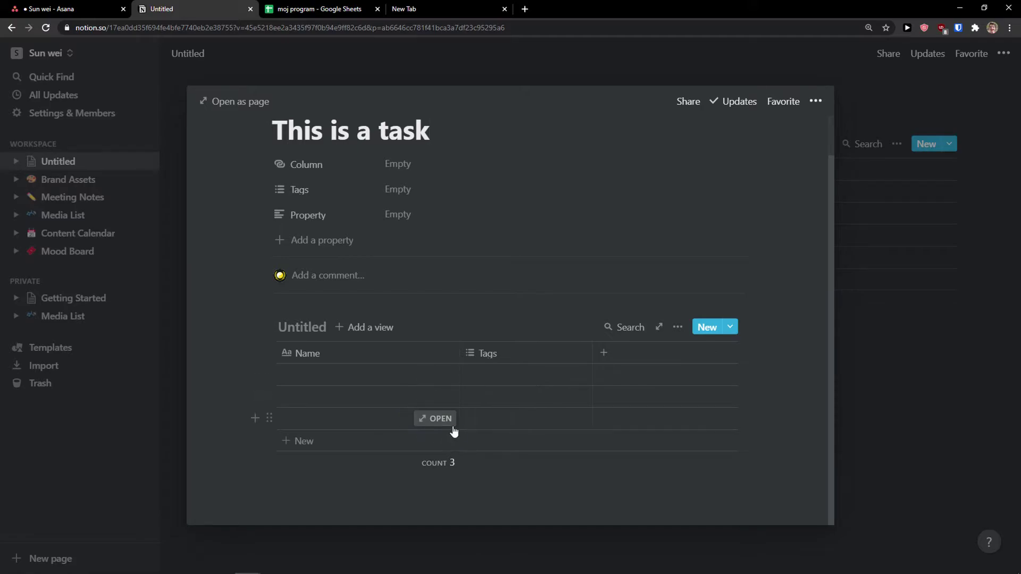
key("Escape")
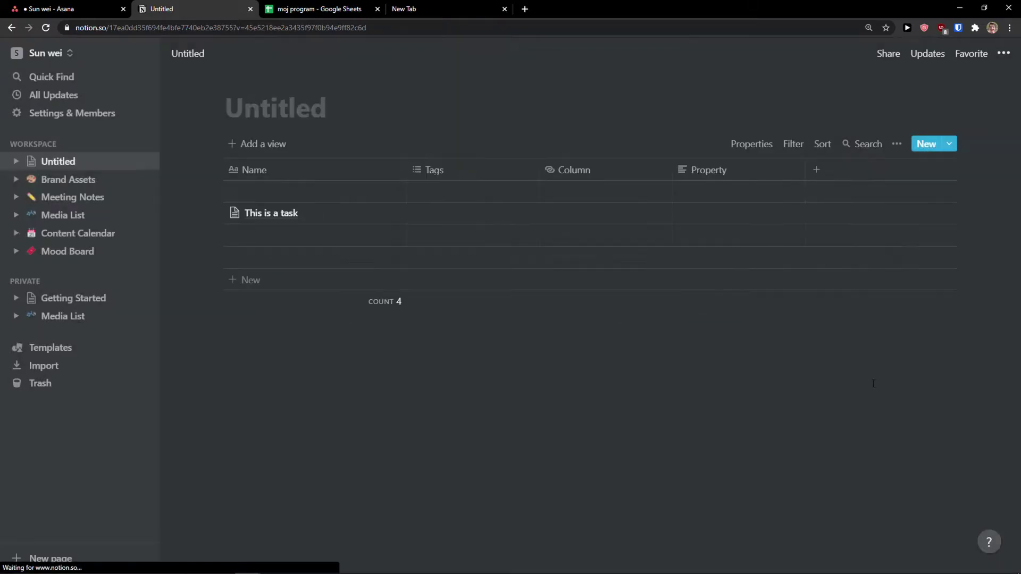
left_click(103, 6)
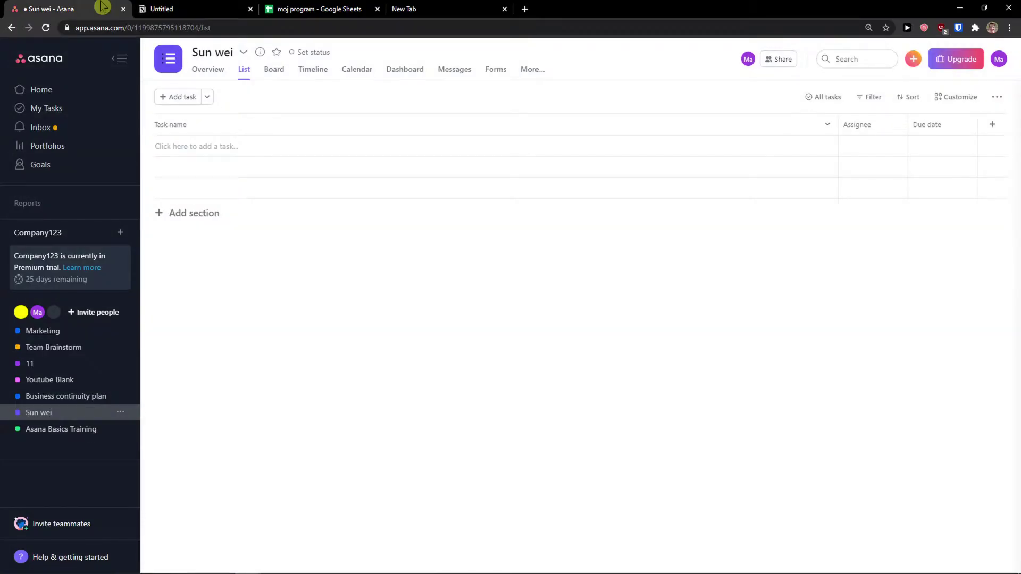
Add a task named 'This is a task' to the Asana project and open its details.
left_click(183, 96)
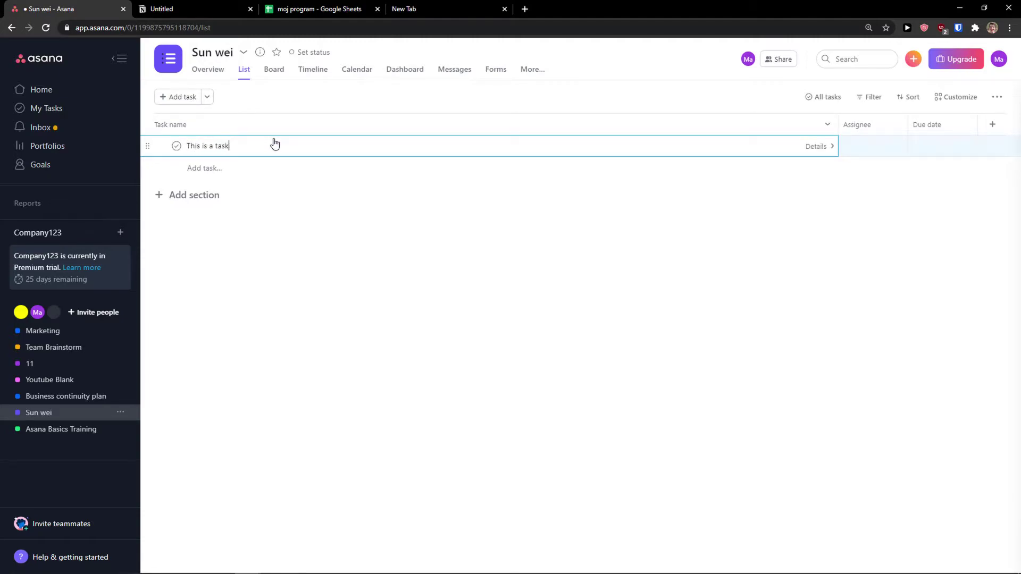
type("This is a task")
key("Return")
left_click(290, 145)
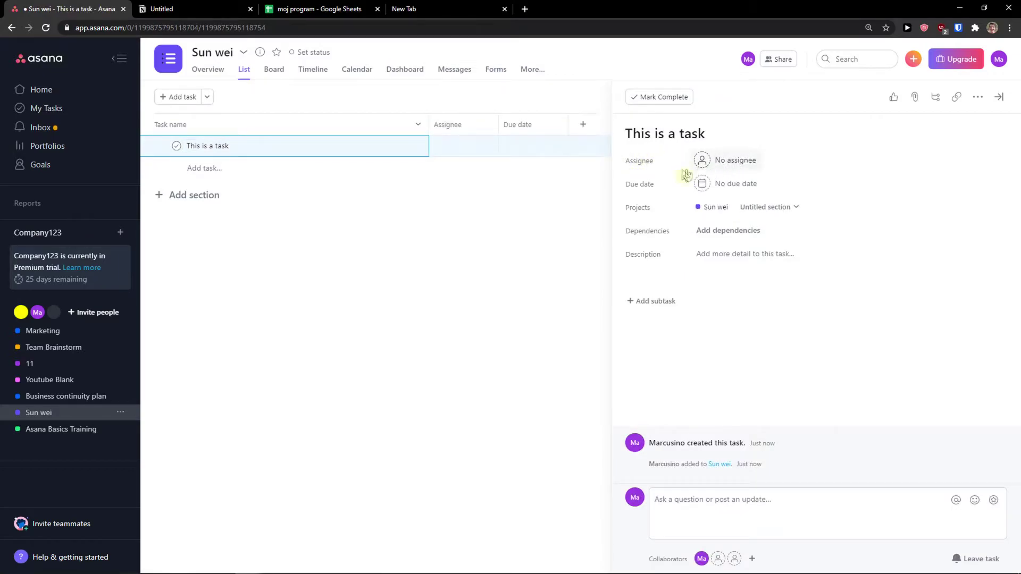
left_click(165, 9)
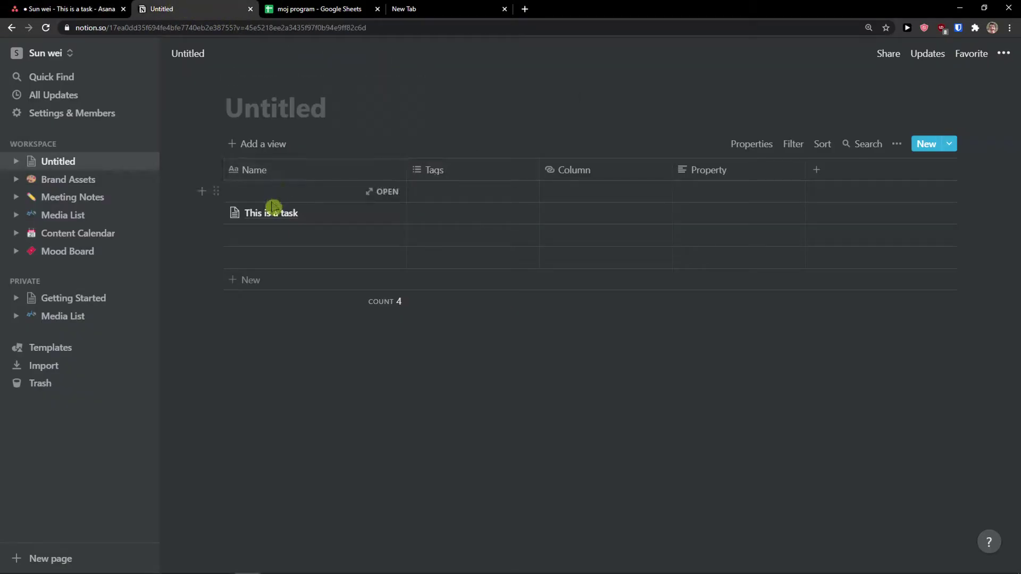
Preview the This is a task page in Notion and glance at its page options menu.
left_click(381, 214)
left_click(815, 104)
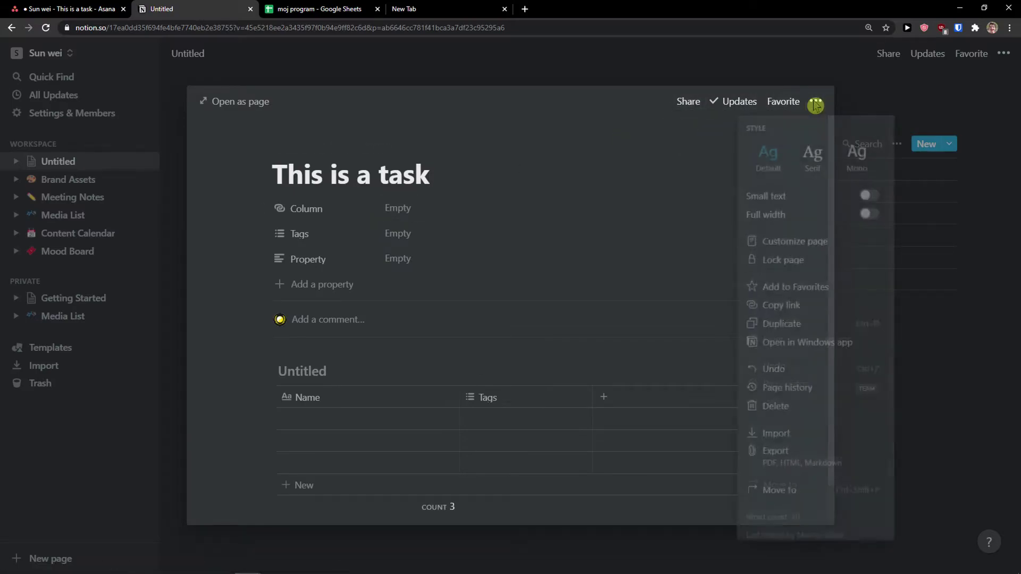
scroll(813, 213, "down", 1)
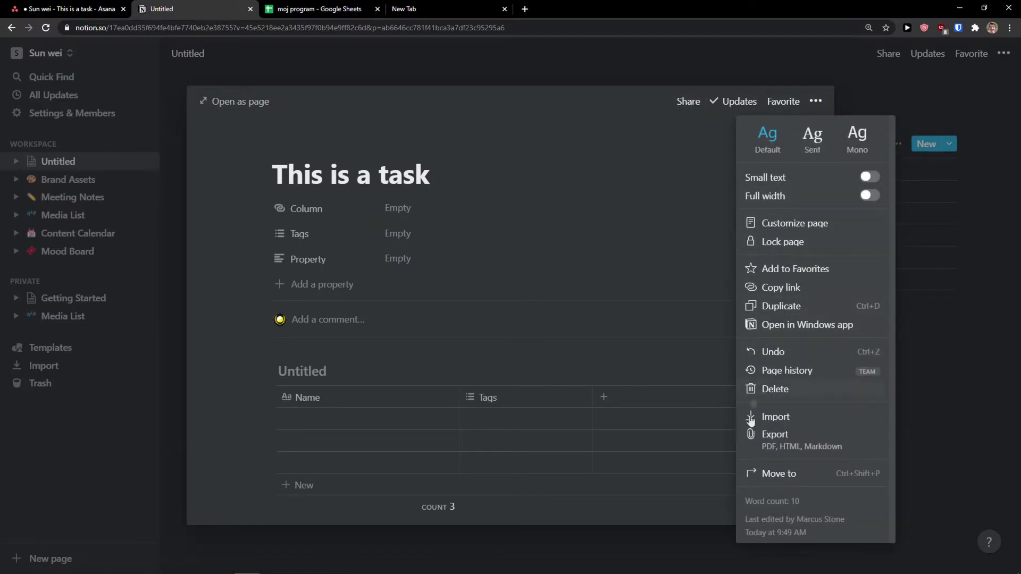
left_click(593, 235)
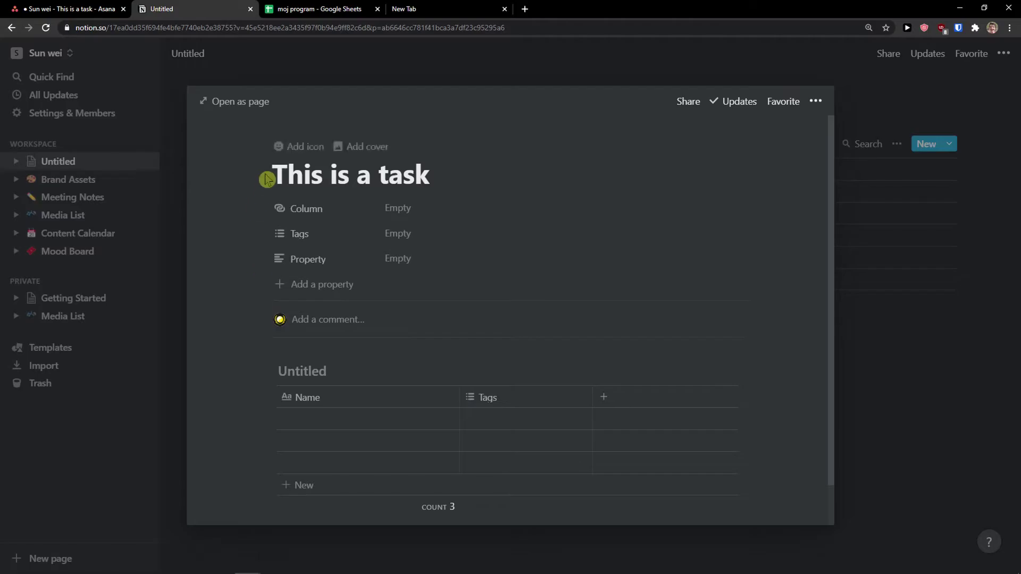
left_click(67, 6)
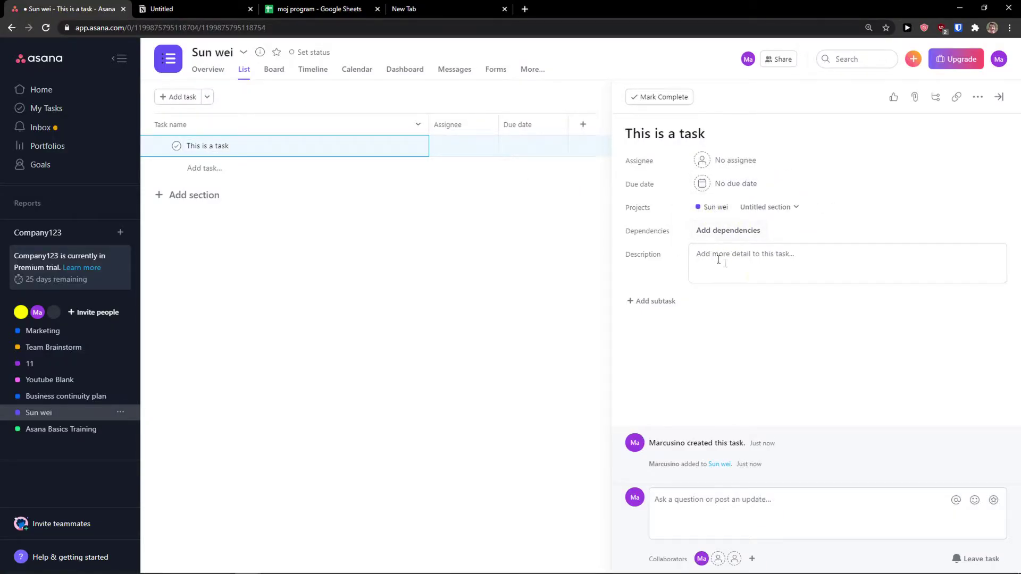
Add a subtask named 'Subtask' under the Asana task This is a task.
left_click(653, 301)
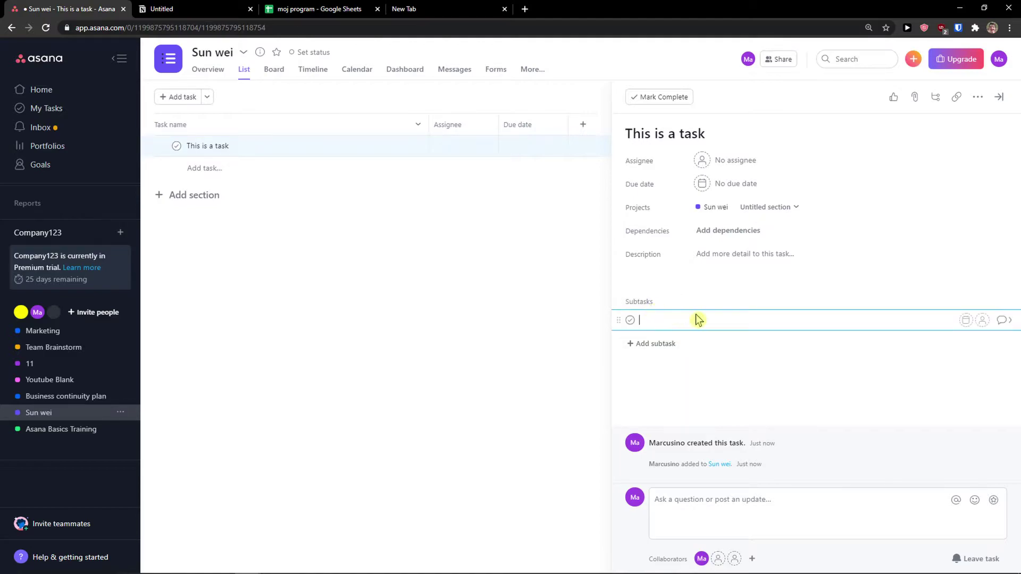
type("Subtask")
key("Return")
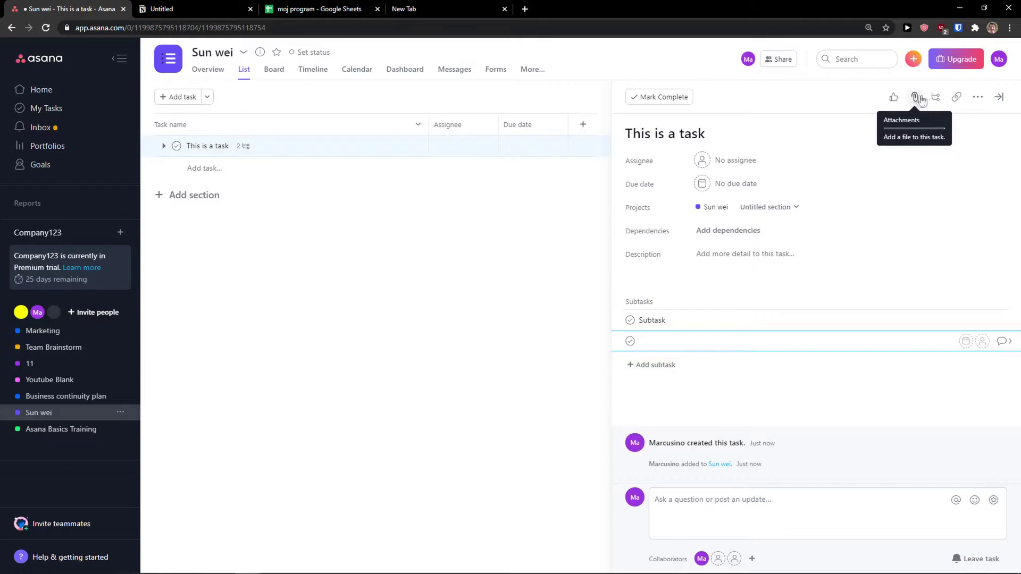
left_click(983, 98)
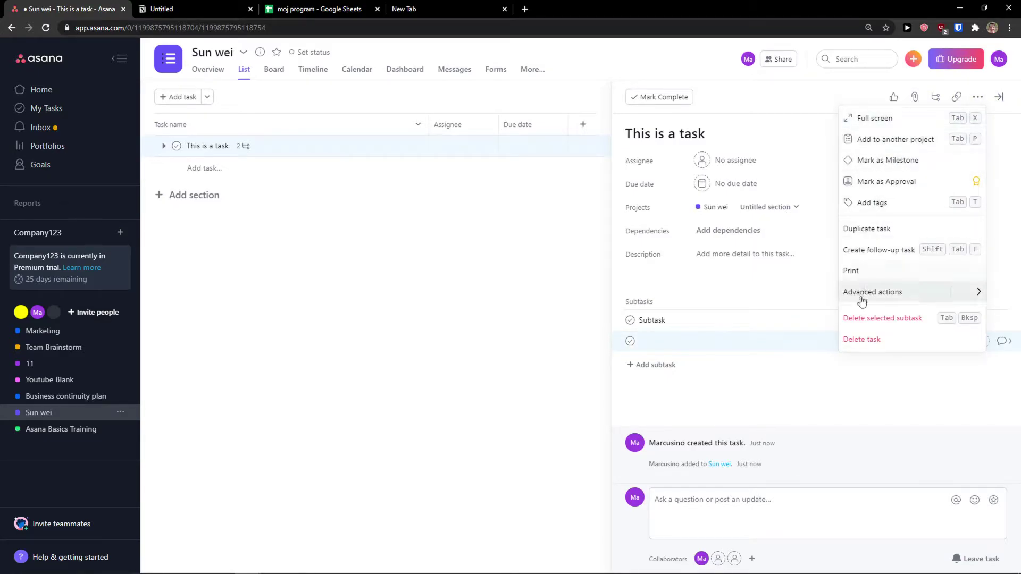
left_click(822, 374)
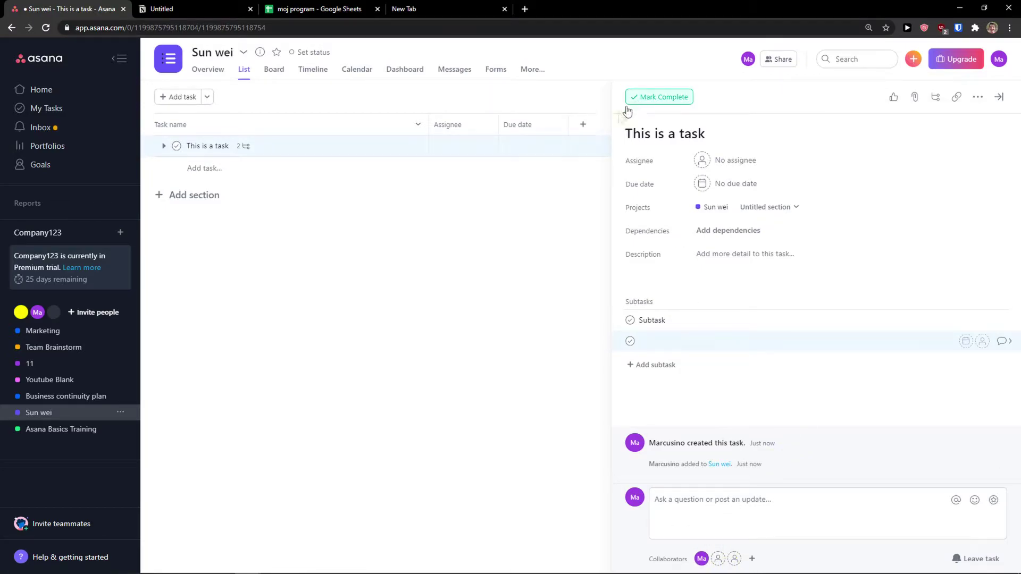
left_click(191, 9)
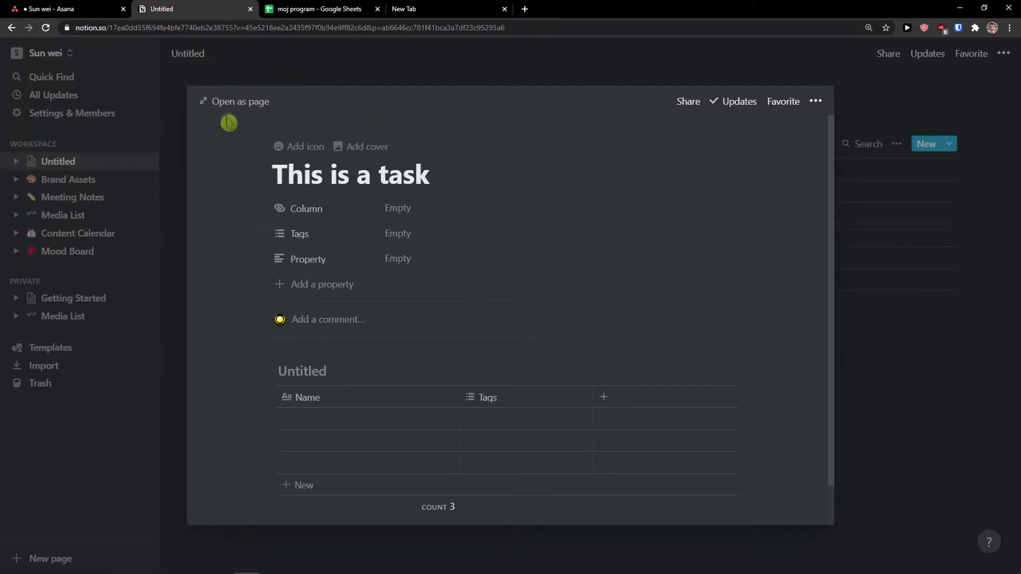
Open and dismiss the This is a task page's options menu without changes.
scroll(419, 246, "down", 1)
scroll(585, 181, "up", 1)
left_click(817, 105)
scroll(847, 223, "down", 1)
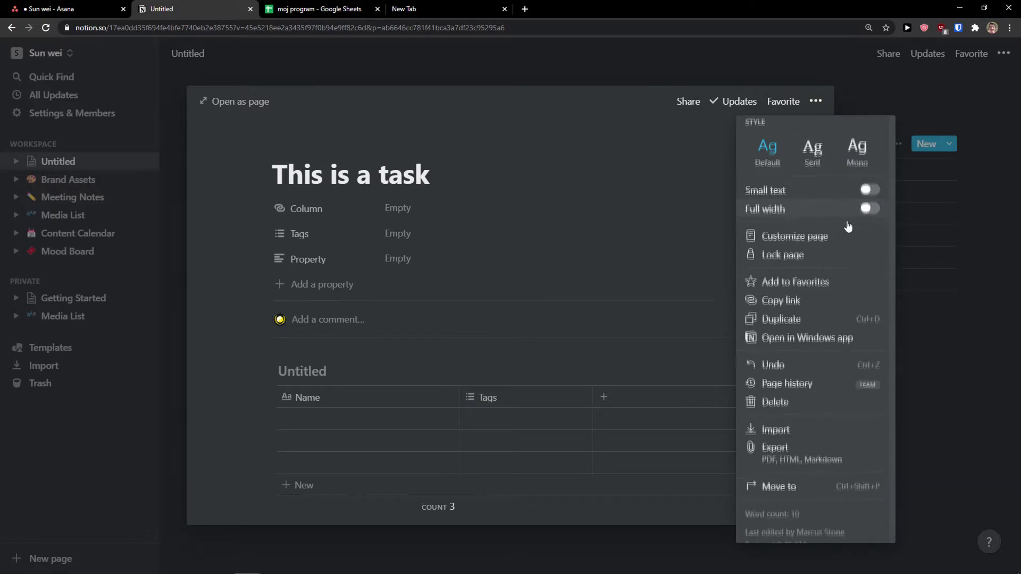
left_click(970, 303)
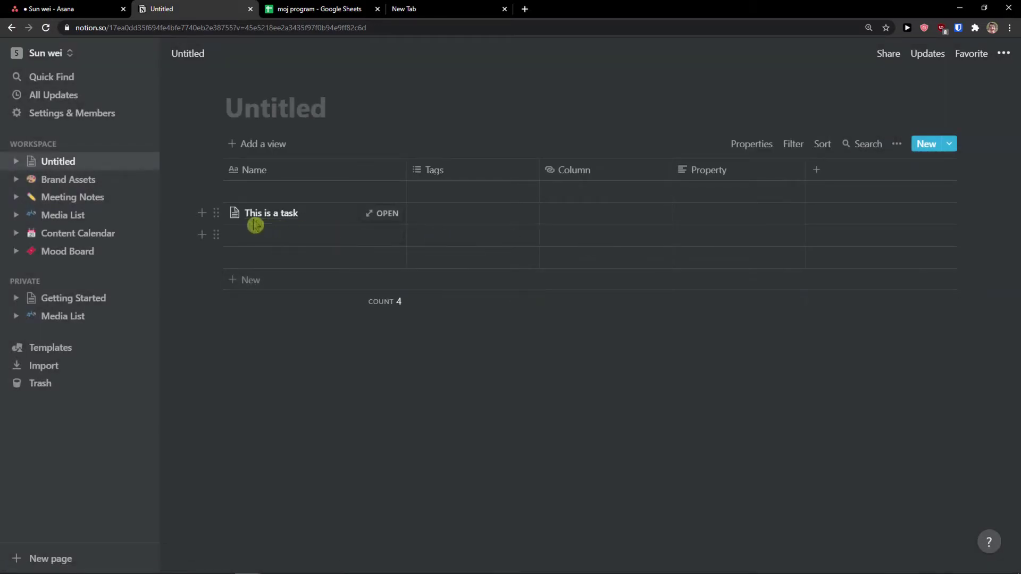
Visit Brand Assets, return to the Untitled database, then preview and close This is a task.
left_click(68, 179)
left_click(80, 162)
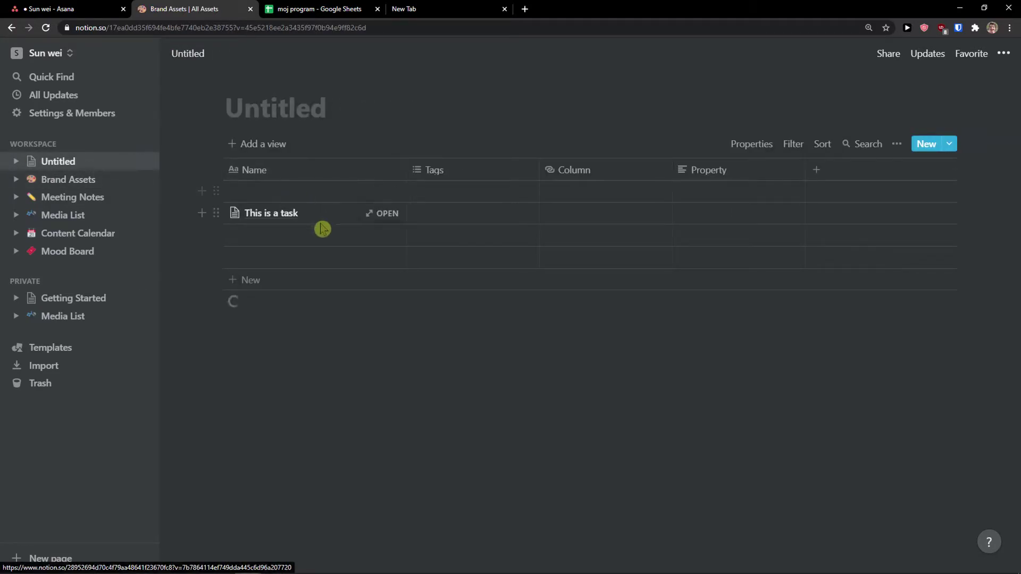
left_click(378, 212)
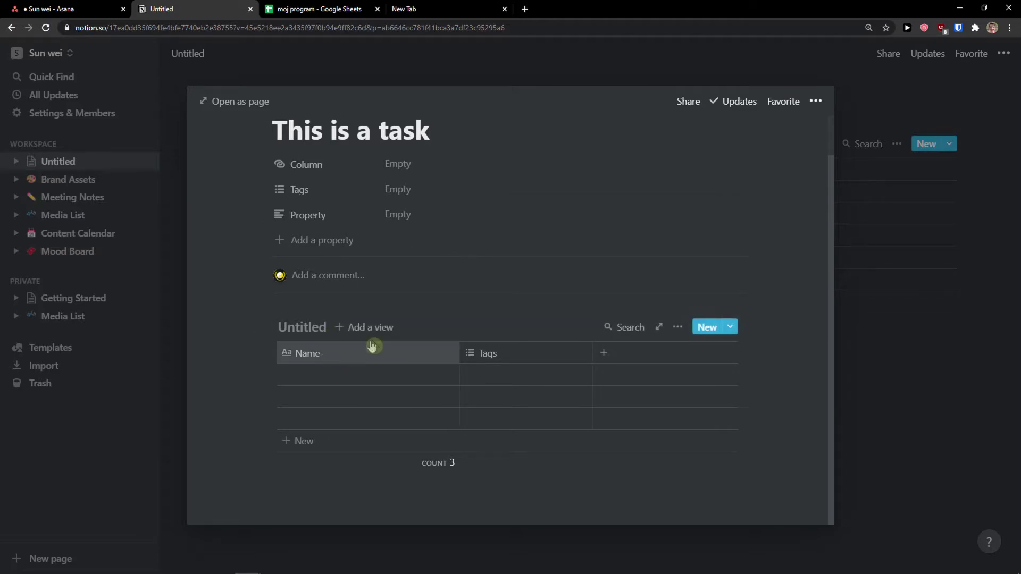
left_click(942, 391)
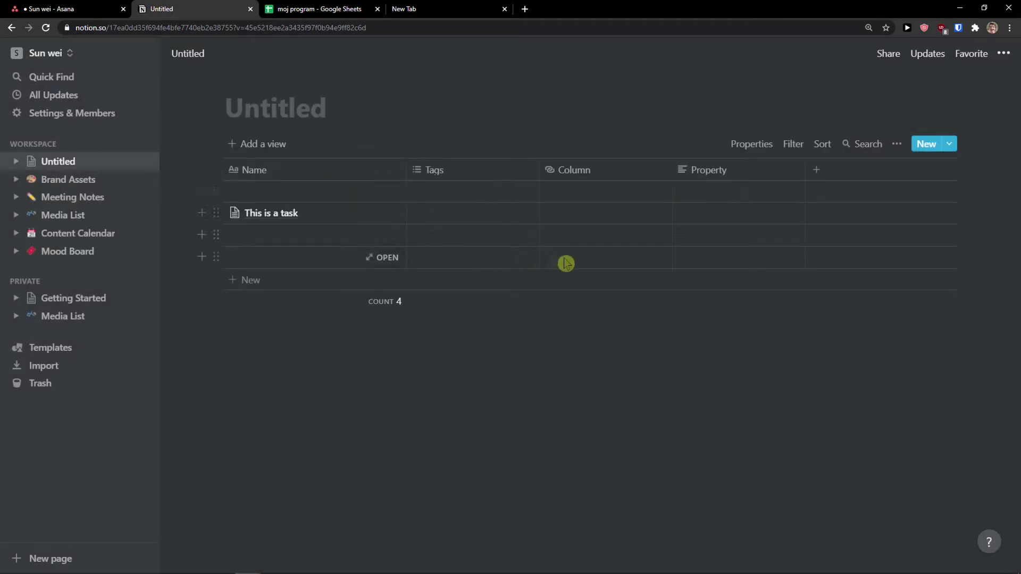
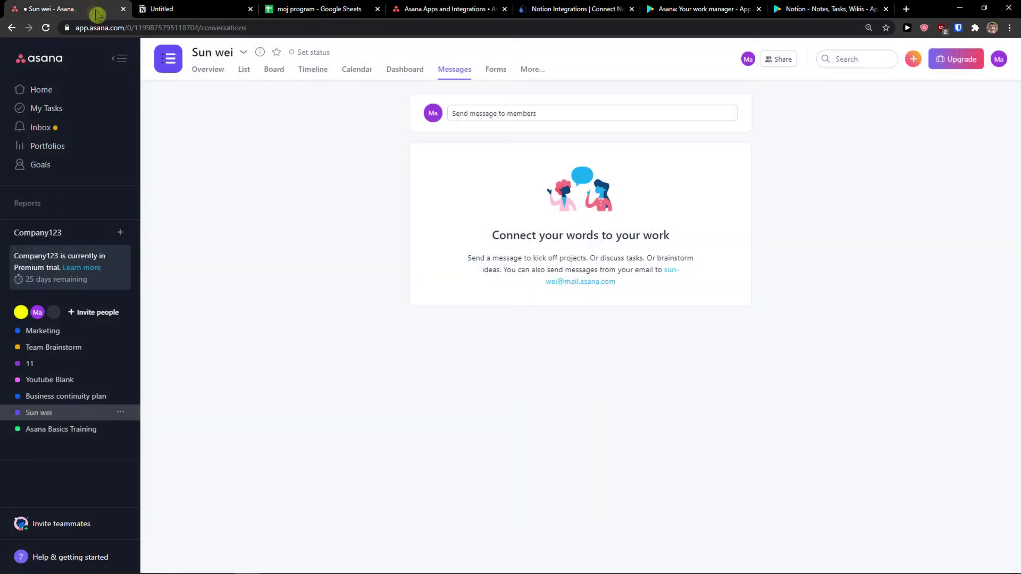
Check the untitled Notion page with its table, then return to the Asana project.
left_click(165, 10)
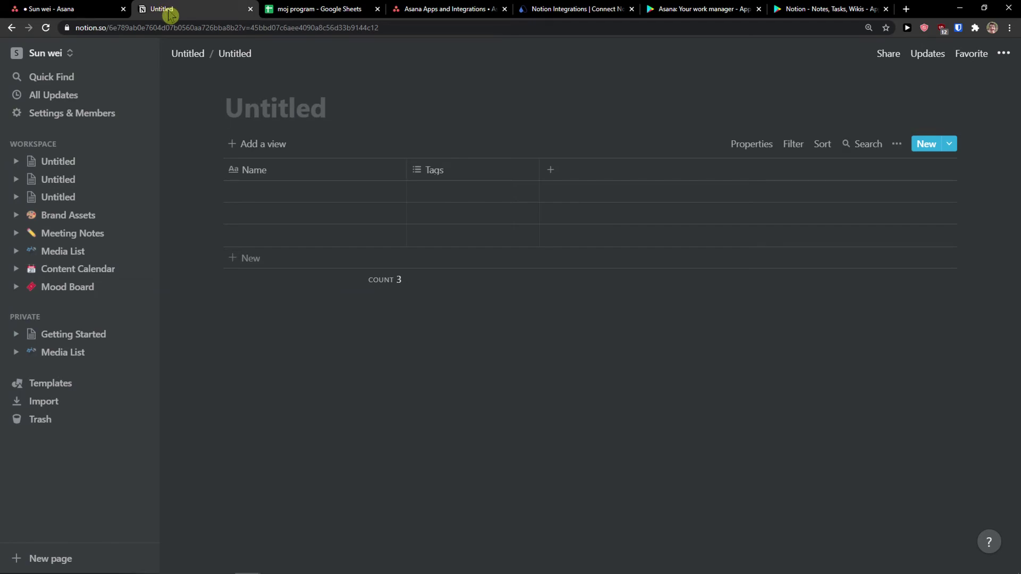
left_click(91, 10)
Go back to Notion and add a new untitled page under WORKSPACE in the sidebar.
left_click(198, 11)
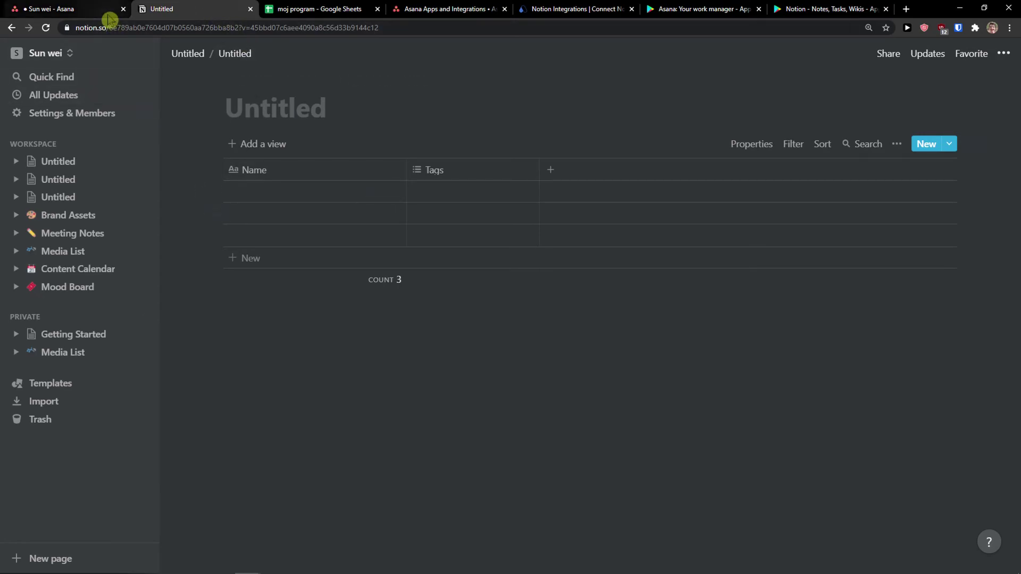
mouse_move(106, 16)
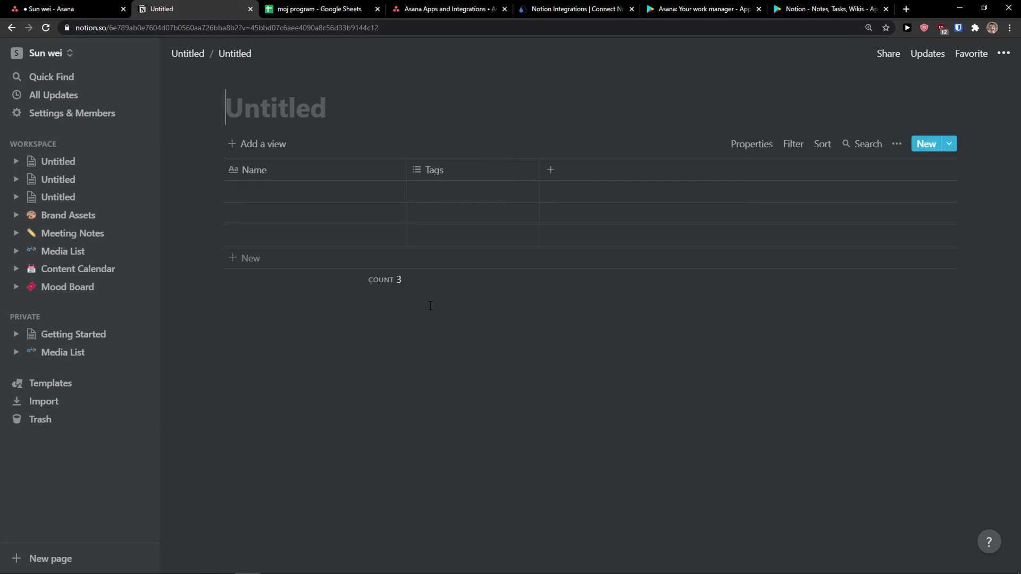
mouse_move(48, 6)
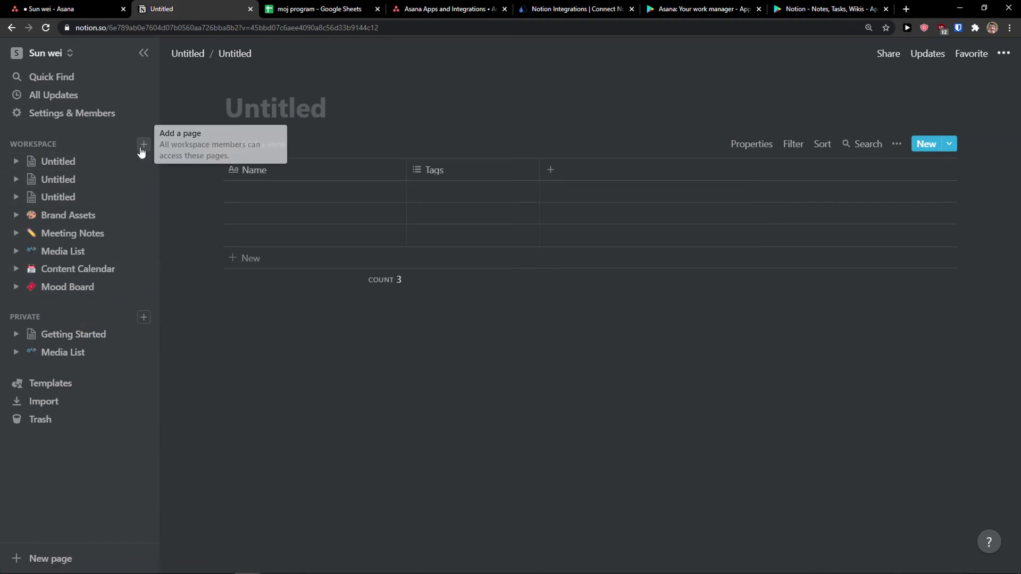
left_click(142, 148)
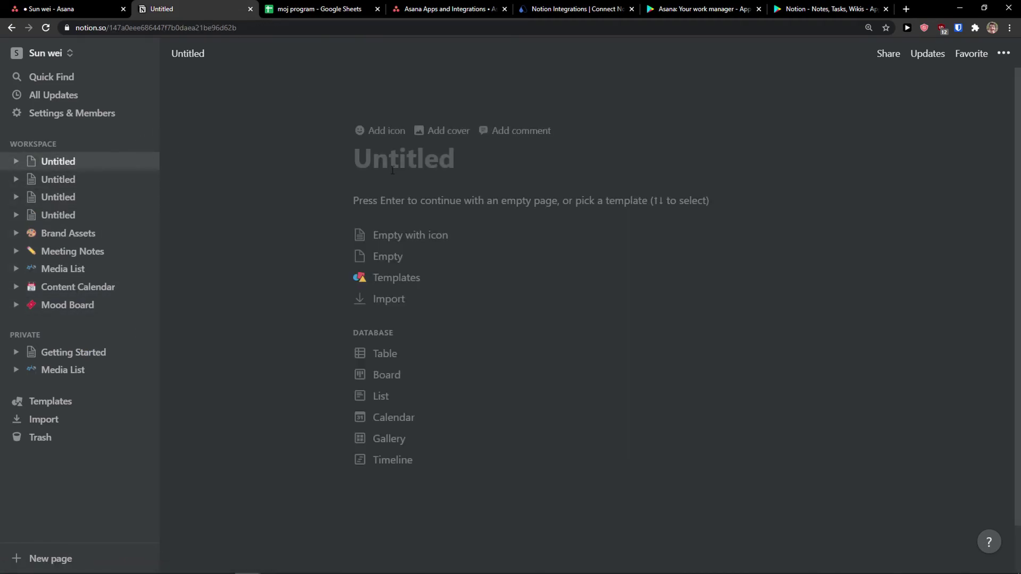
Turn the new page into a table and rename its Name column to 'What needs to Be done'.
left_click(387, 364)
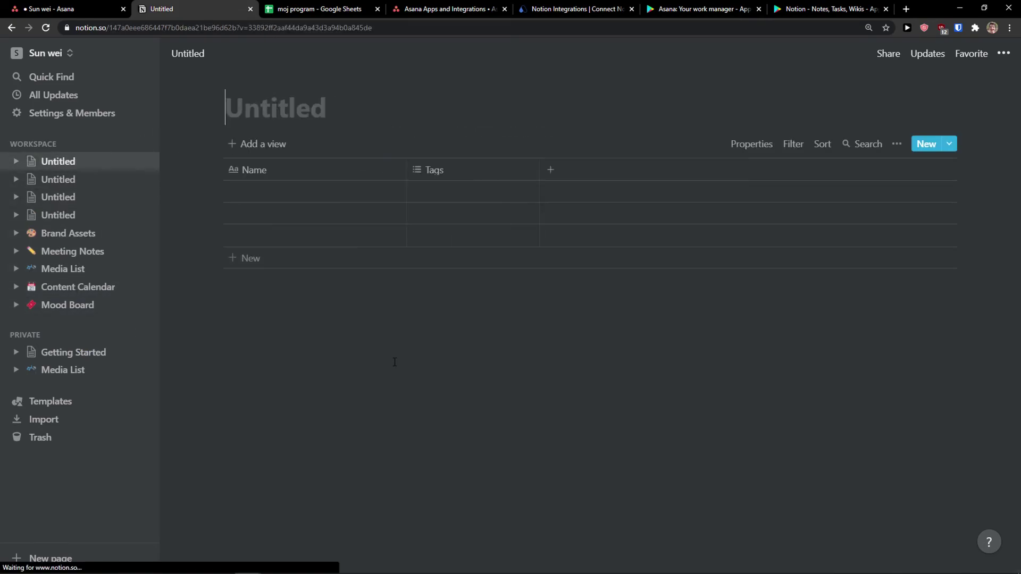
left_click(317, 189)
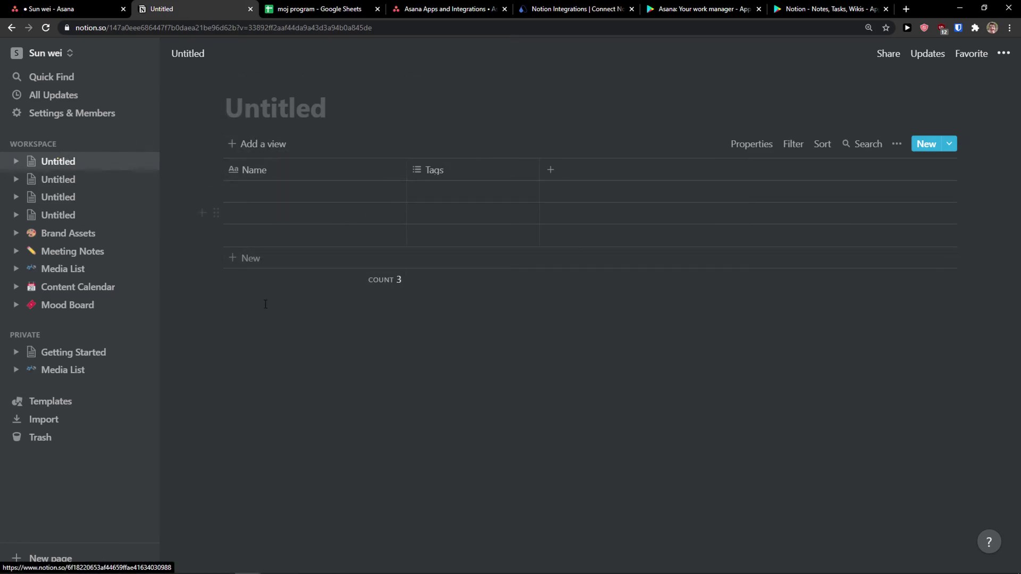
left_click(298, 172)
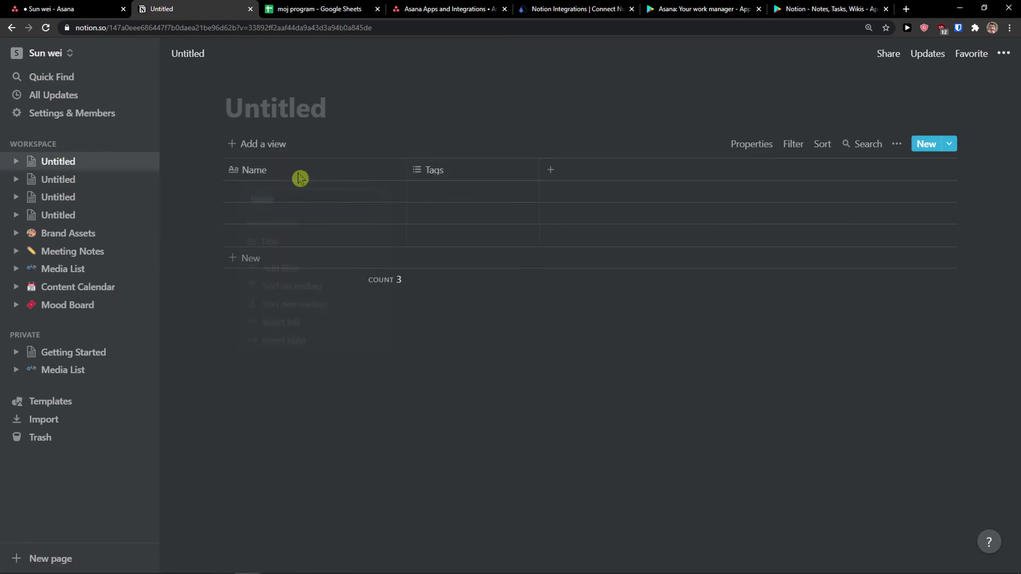
type("W")
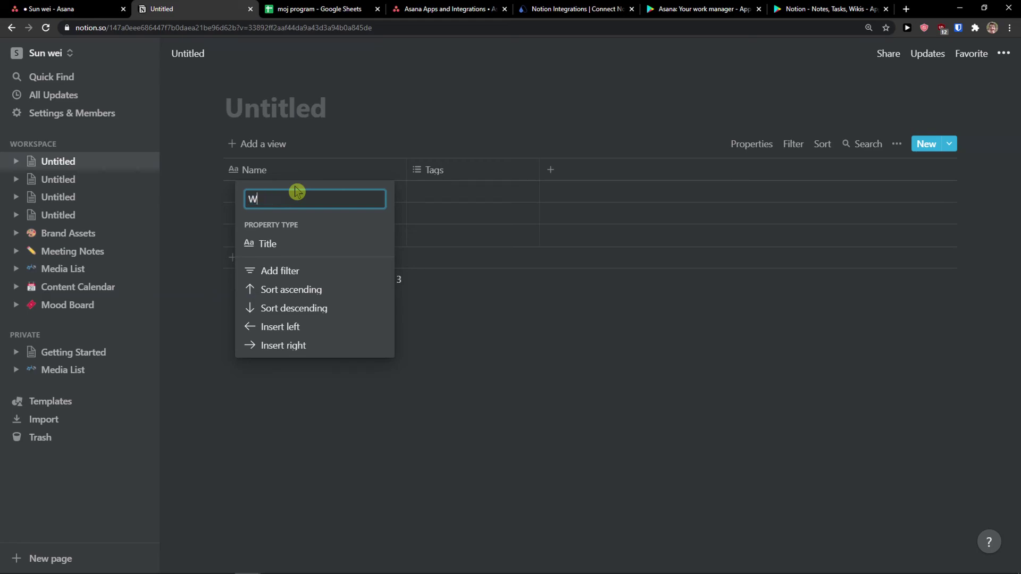
type("hat needs to Be done")
key("Return")
Title the page 'Monday'.
left_click(249, 114)
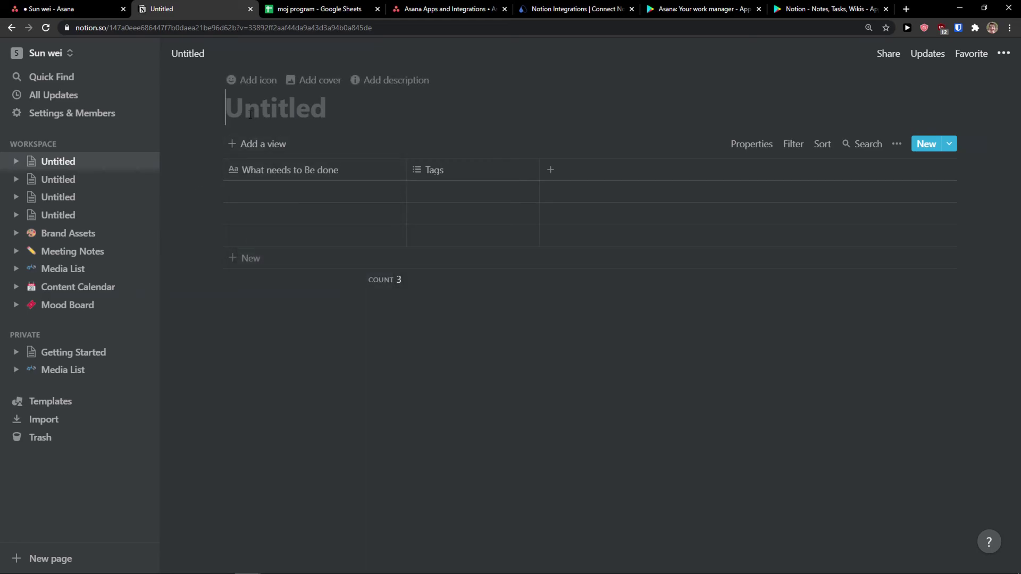
type("F")
key("BackSpace")
type("Monday")
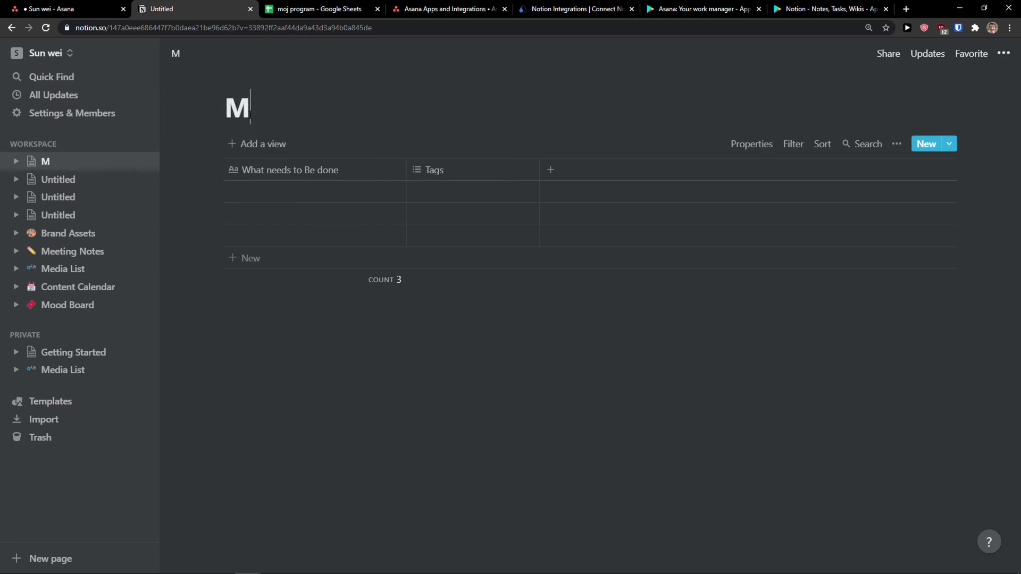
Enter 'Youtube Video THIS' as the first task and add a new table column.
left_click(258, 197)
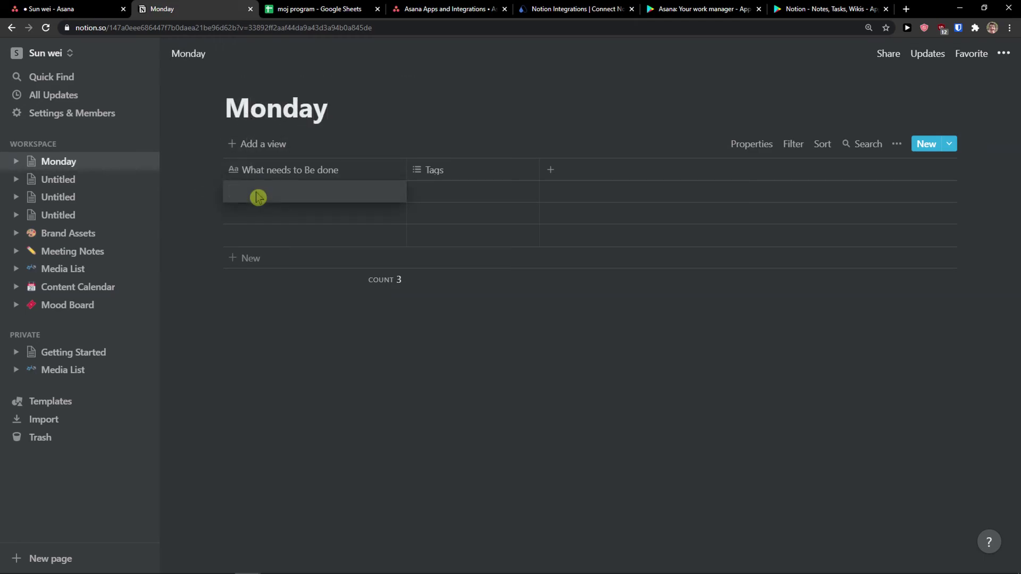
type("Youtube Video THIS")
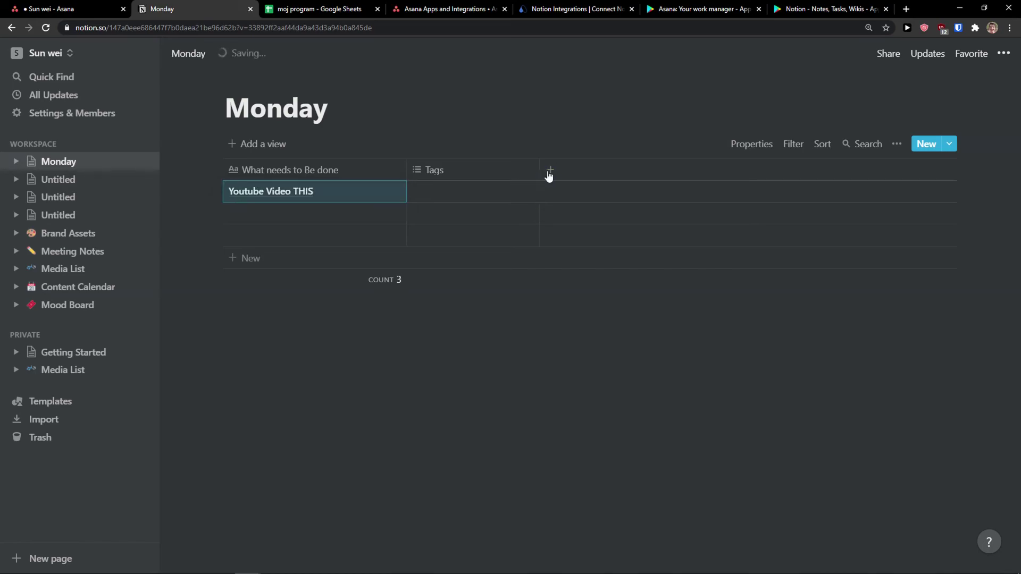
left_click(550, 170)
mouse_move(654, 249)
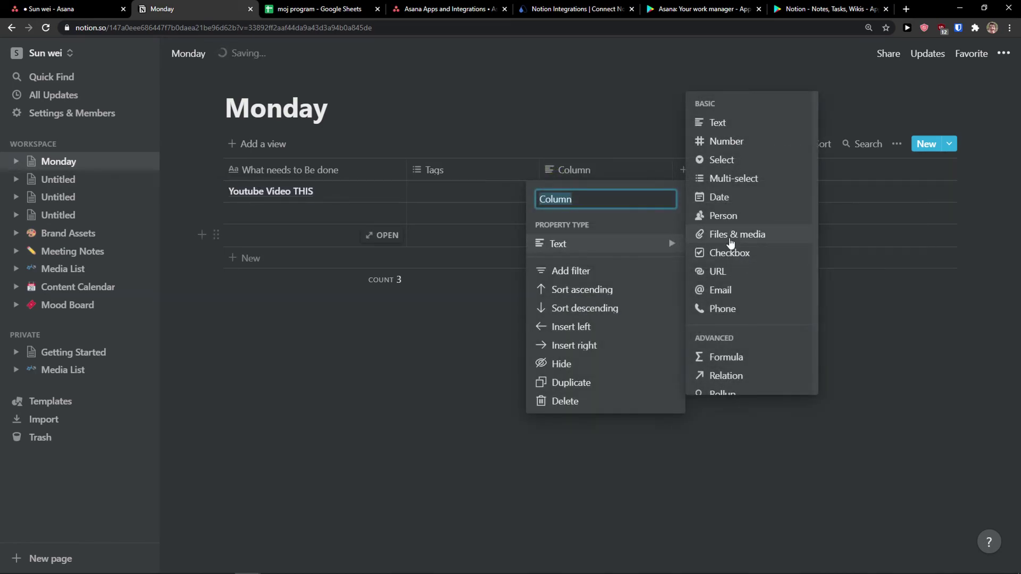